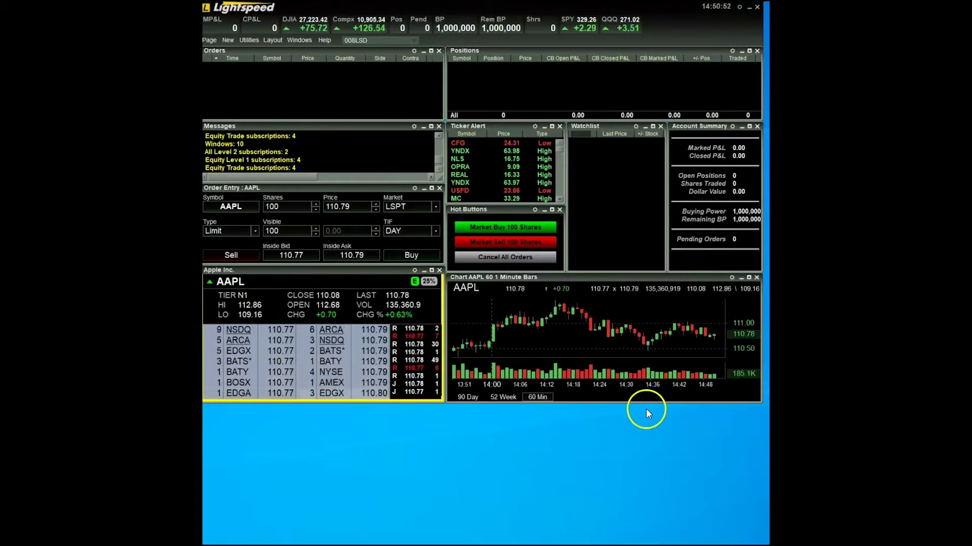
# Show the drawing toolbar on the AAPL chart and select the dashed segment tool.
pyautogui.rightClick(564, 344)
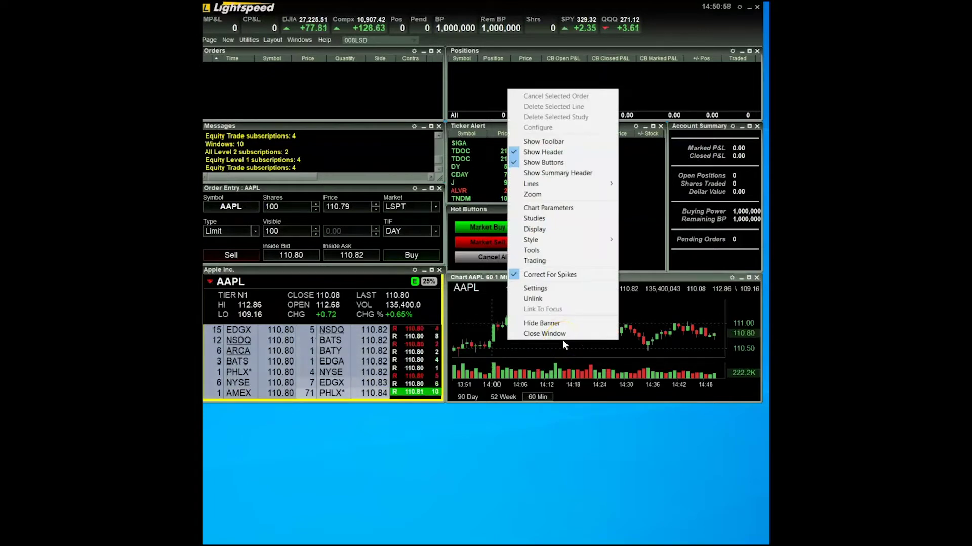
pyautogui.click(566, 143)
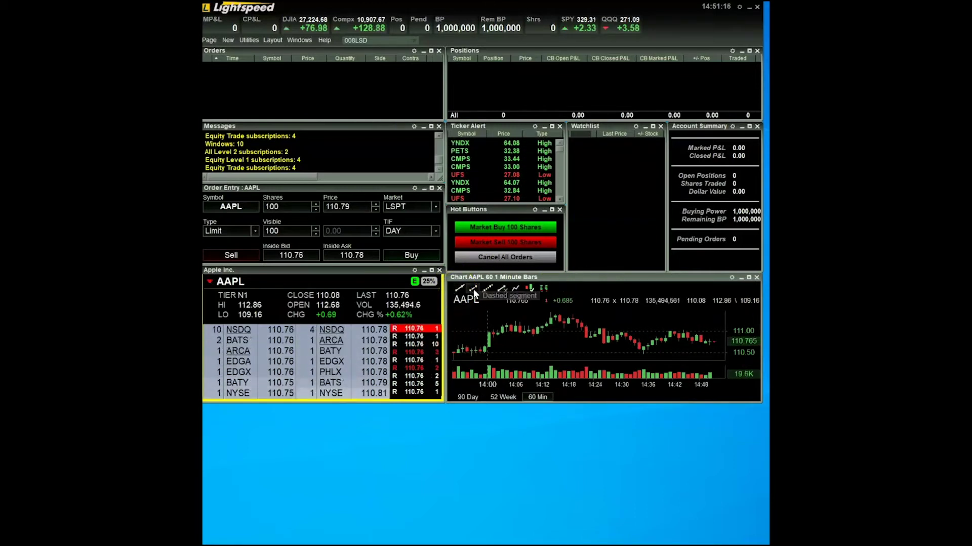
pyautogui.click(488, 287)
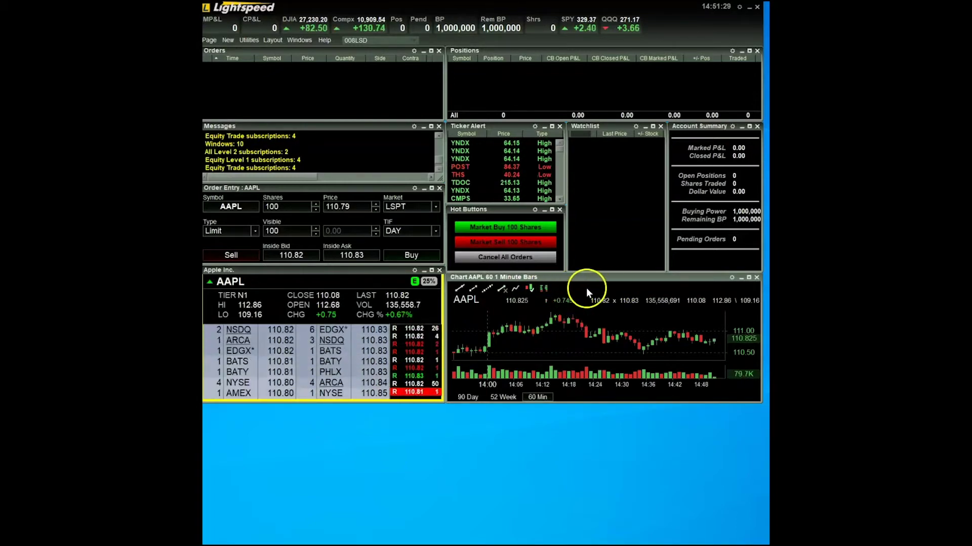
# Open the AAPL chart settings, close them with OK, then reopen them from the gear icon.
pyautogui.rightClick(557, 329)
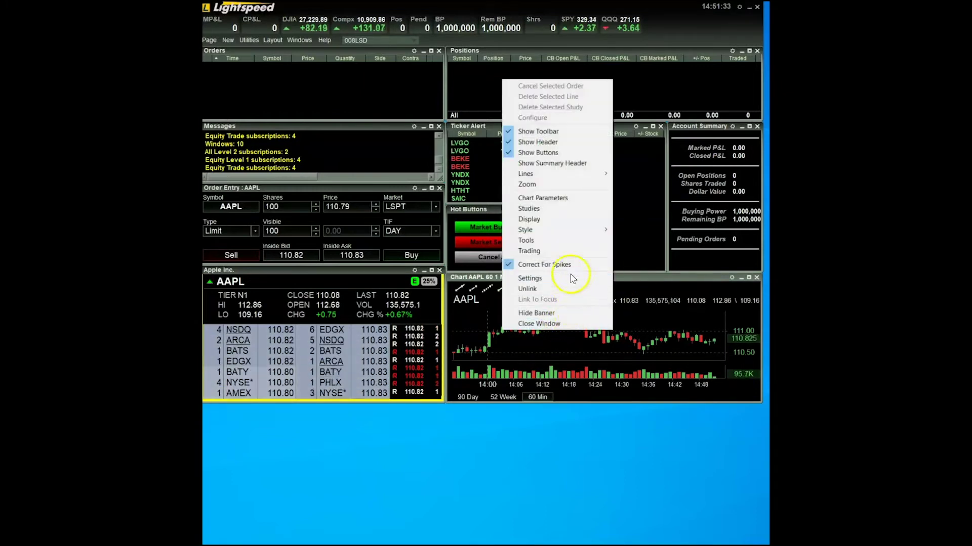
pyautogui.click(530, 279)
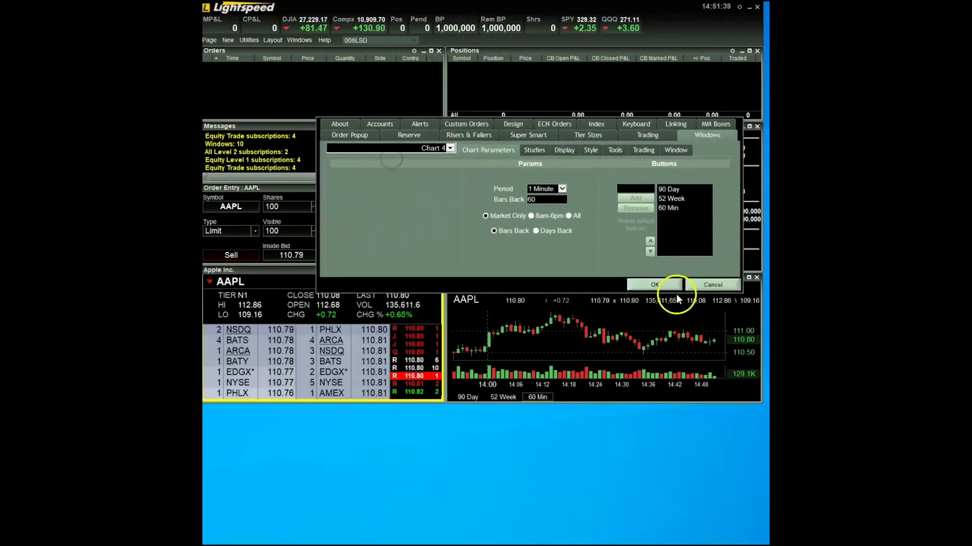
pyautogui.click(660, 284)
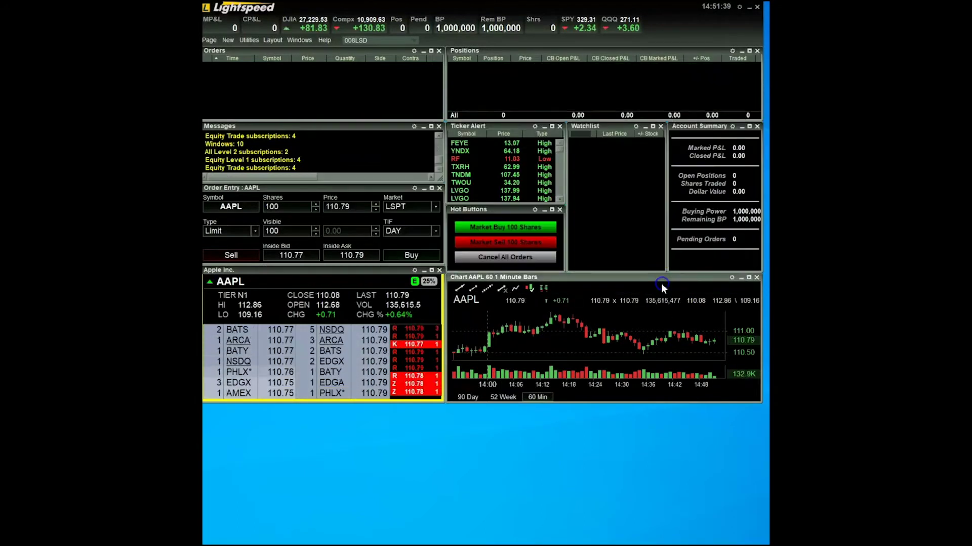
pyautogui.click(730, 277)
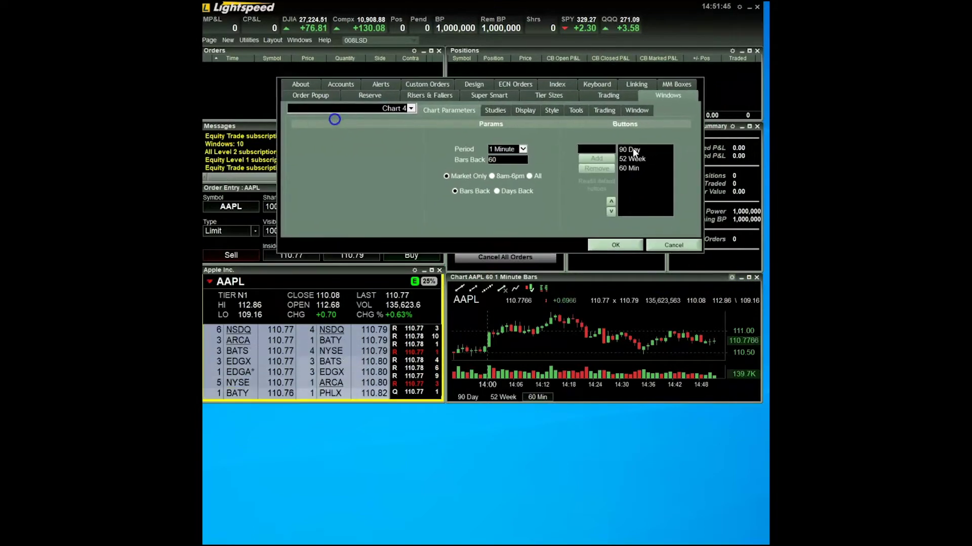
# On the Tools page, review the toolbar item, colour, thickness and style options, keeping Segment, Thin and Solid.
pyautogui.click(573, 111)
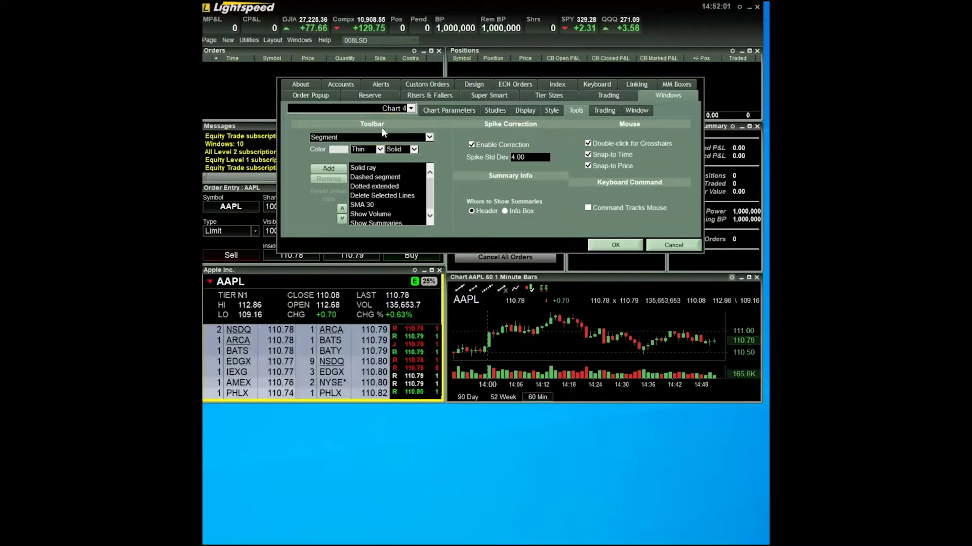
pyautogui.click(361, 137)
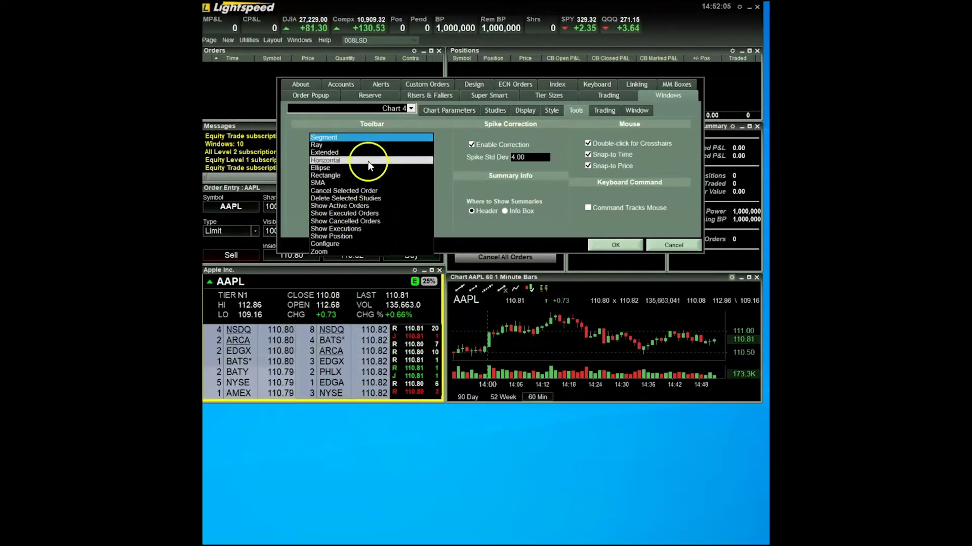
pyautogui.click(447, 142)
pyautogui.click(338, 149)
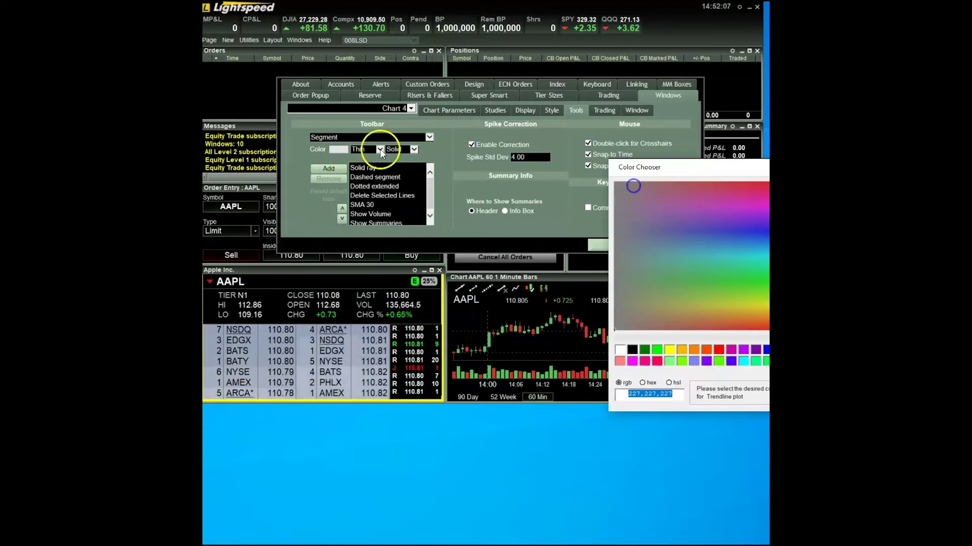
pyautogui.moveTo(639, 163); pyautogui.dragTo(490, 169)
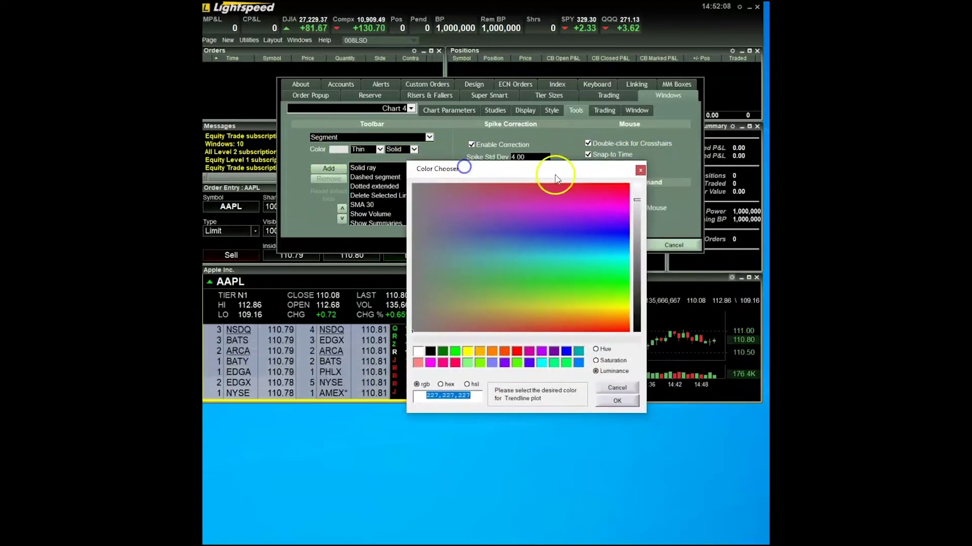
pyautogui.click(641, 171)
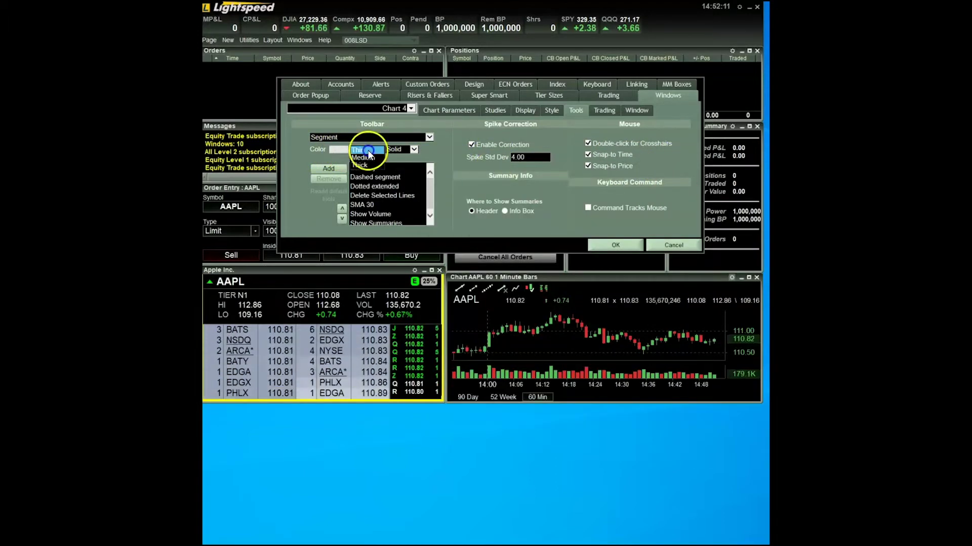
pyautogui.click(399, 150)
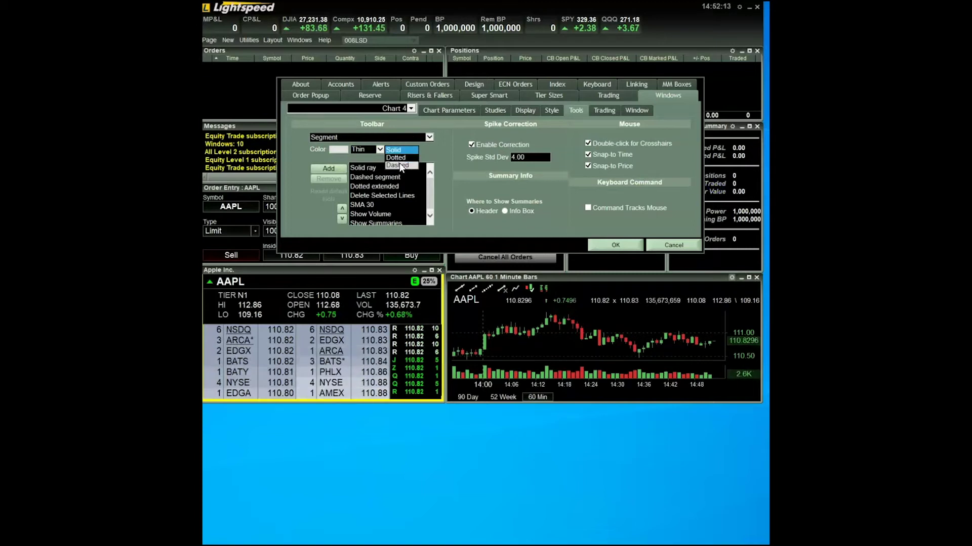
pyautogui.click(400, 149)
pyautogui.click(441, 153)
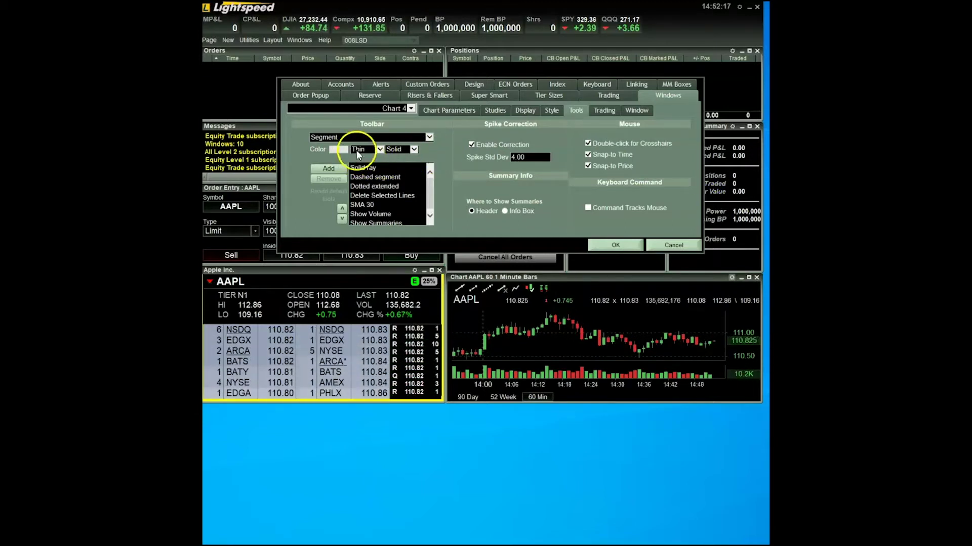
pyautogui.click(363, 137)
pyautogui.click(362, 206)
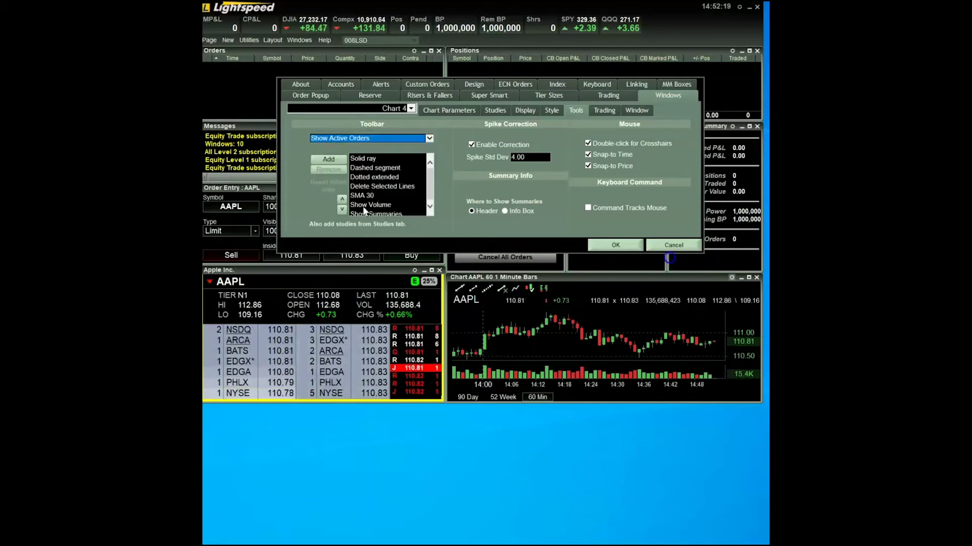
# Add Show Executions, another item and Show Executed Orders to the chart toolbar, then confirm with OK.
pyautogui.click(347, 137)
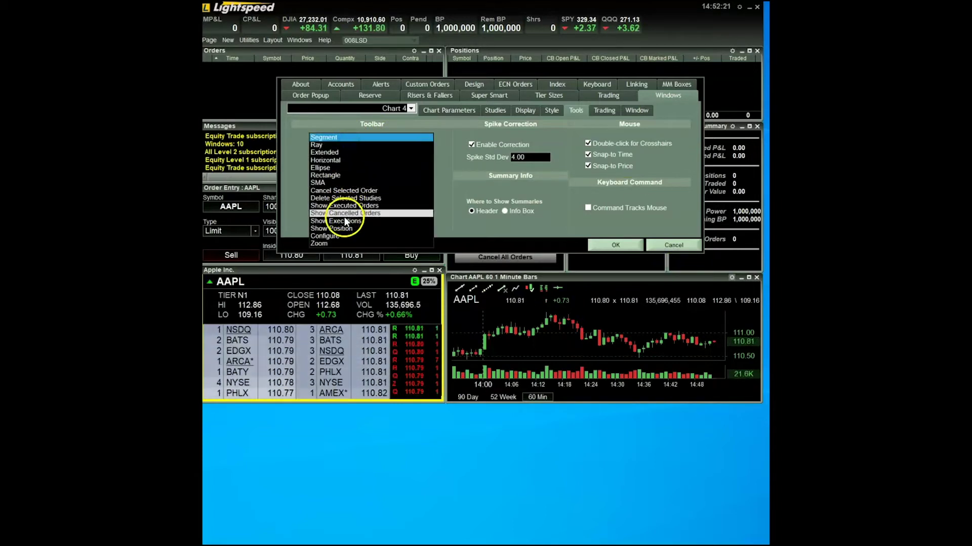
pyautogui.click(343, 223)
pyautogui.click(329, 159)
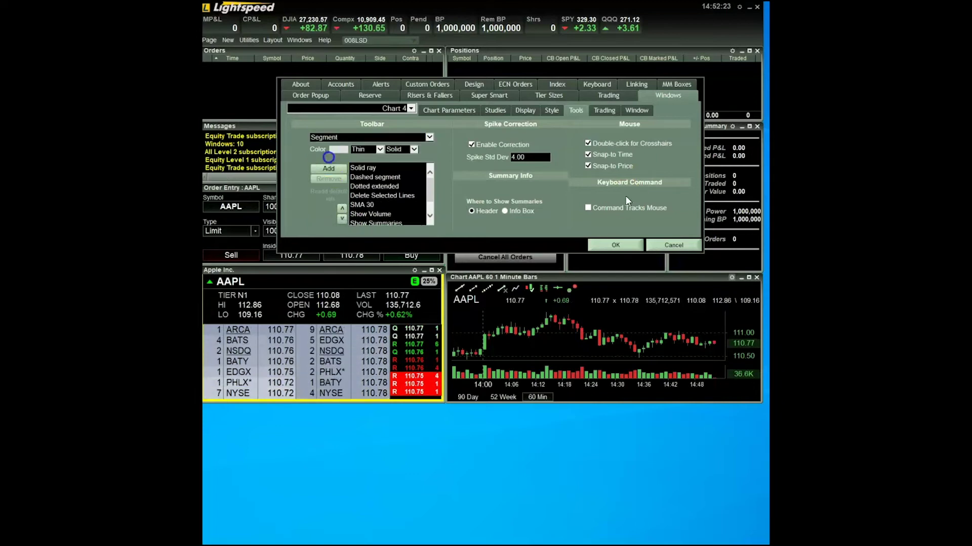
pyautogui.click(349, 137)
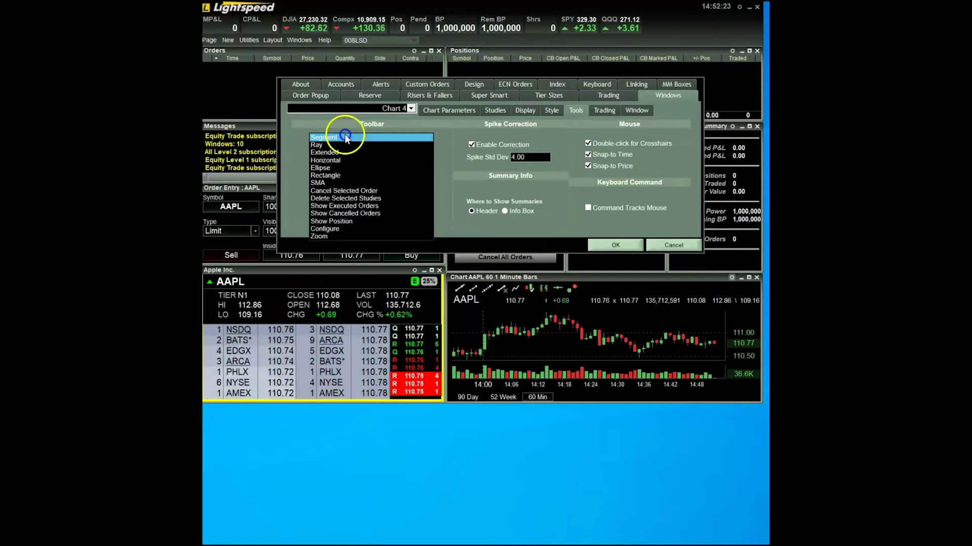
pyautogui.click(352, 215)
pyautogui.click(329, 169)
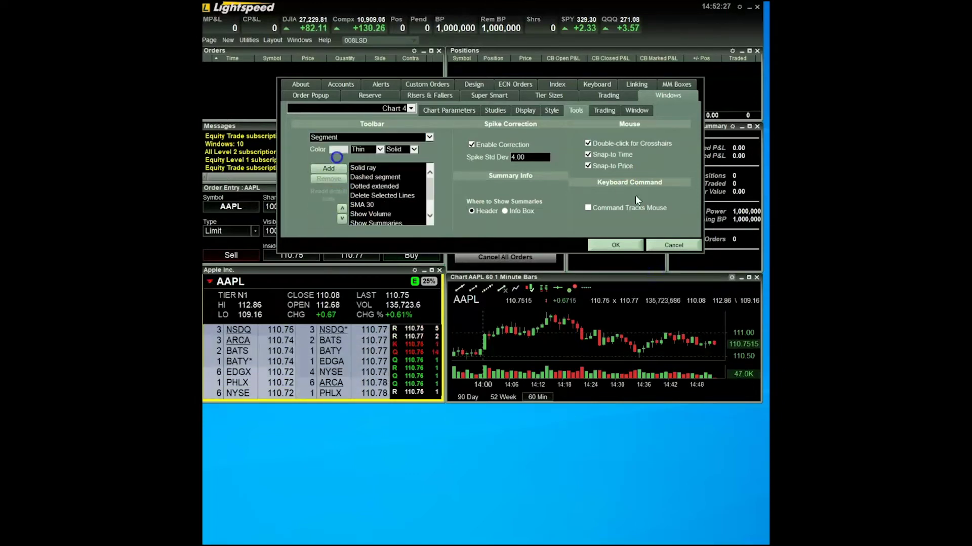
pyautogui.click(349, 137)
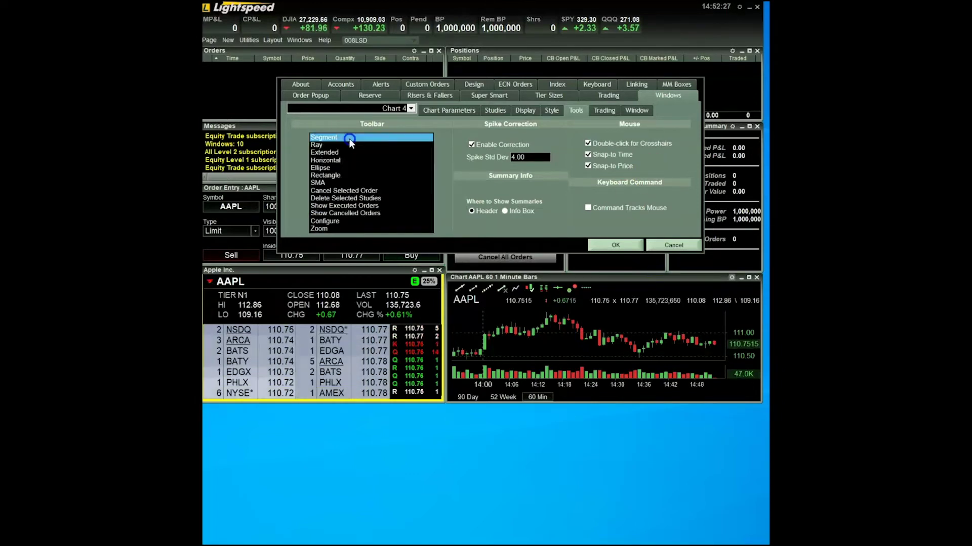
pyautogui.click(349, 206)
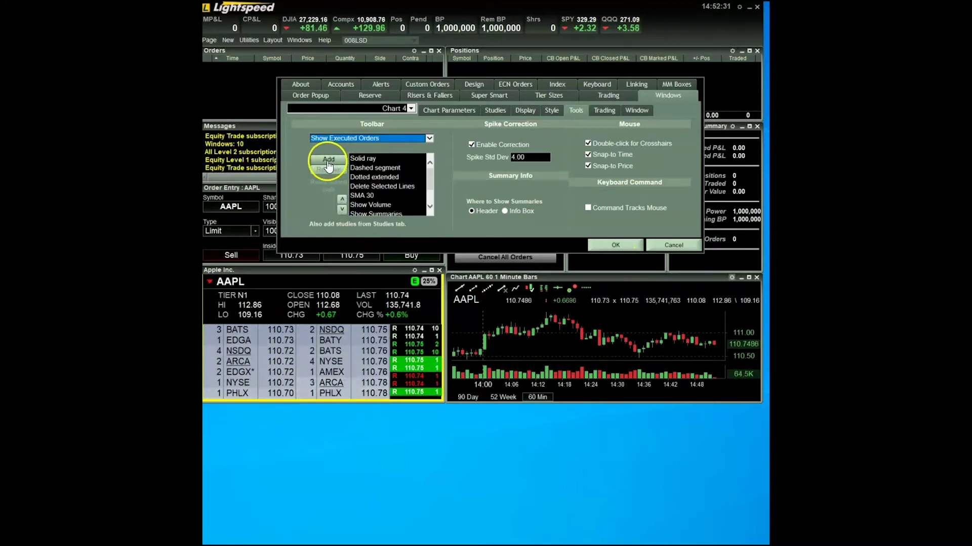
pyautogui.click(328, 160)
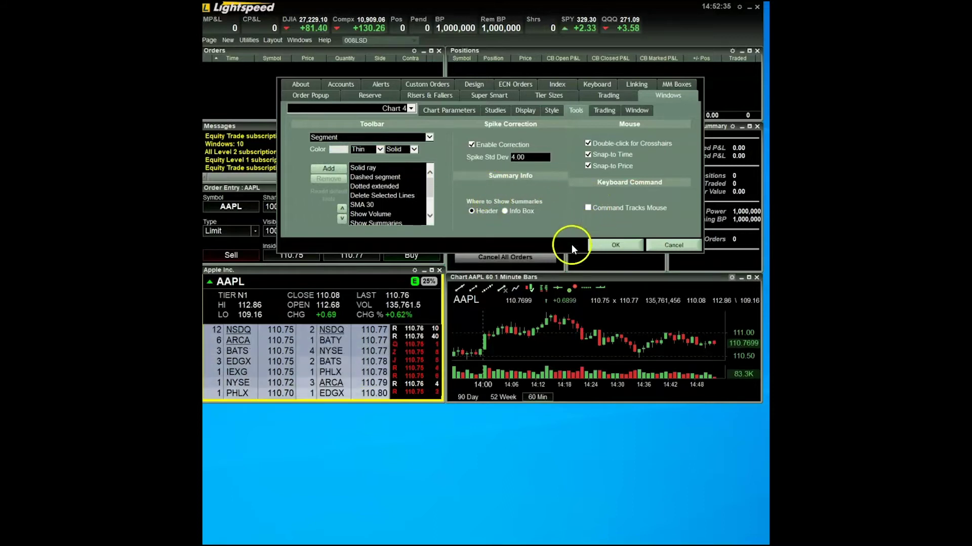
pyautogui.click(610, 246)
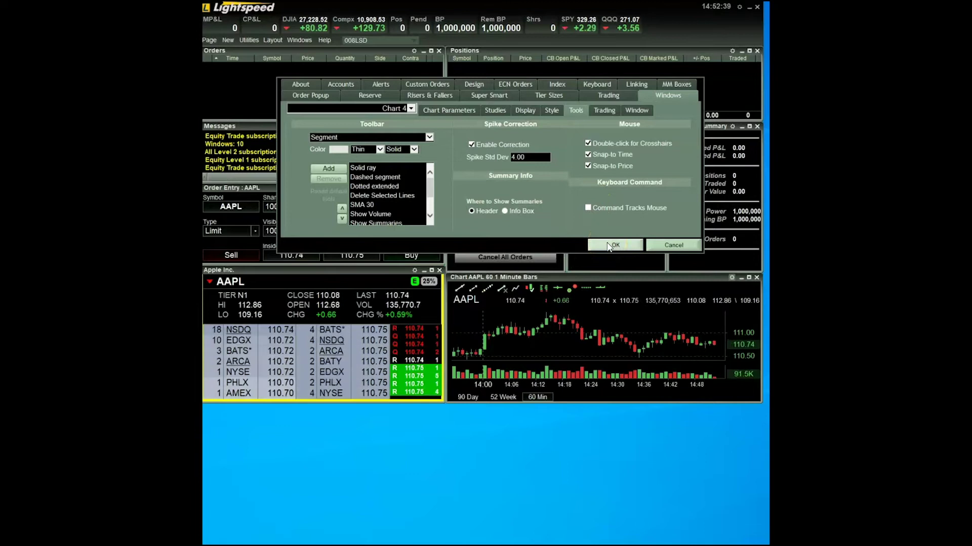
# Close the settings and turn on executed orders, executions and summaries on the chart.
pyautogui.click(612, 246)
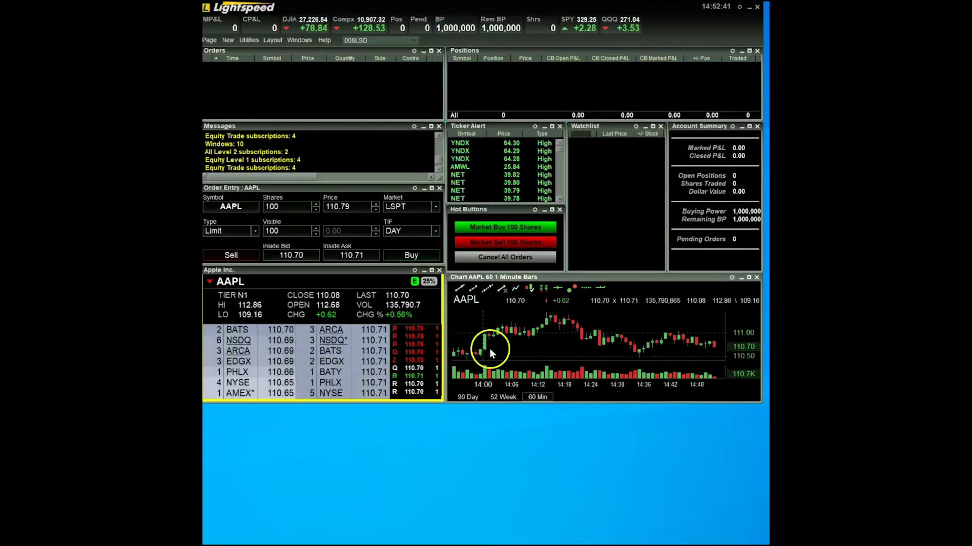
pyautogui.click(595, 289)
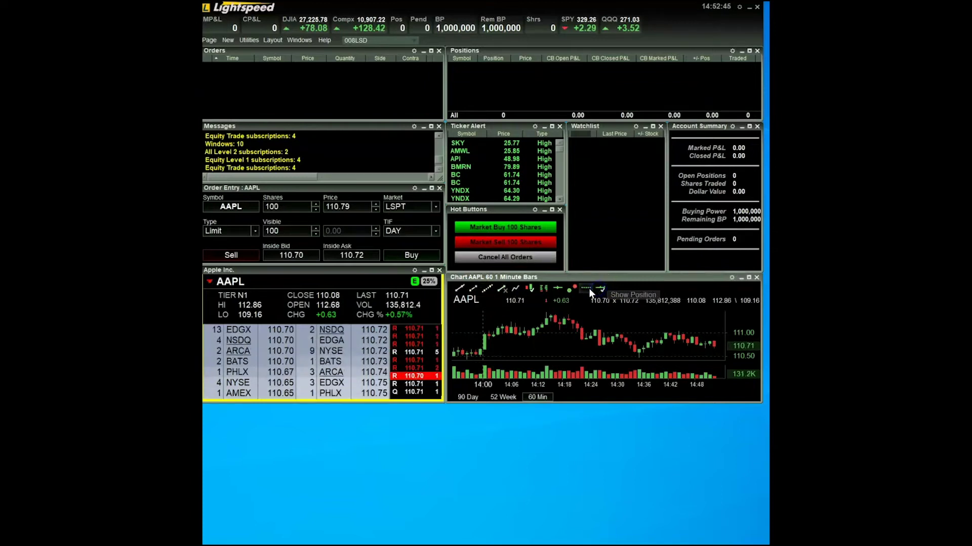
pyautogui.click(570, 287)
pyautogui.click(551, 289)
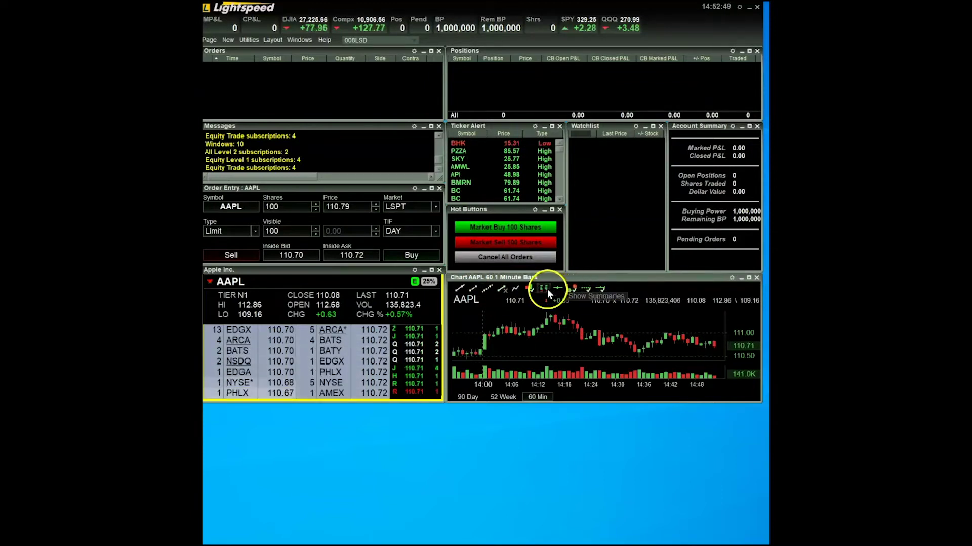
pyautogui.click(559, 289)
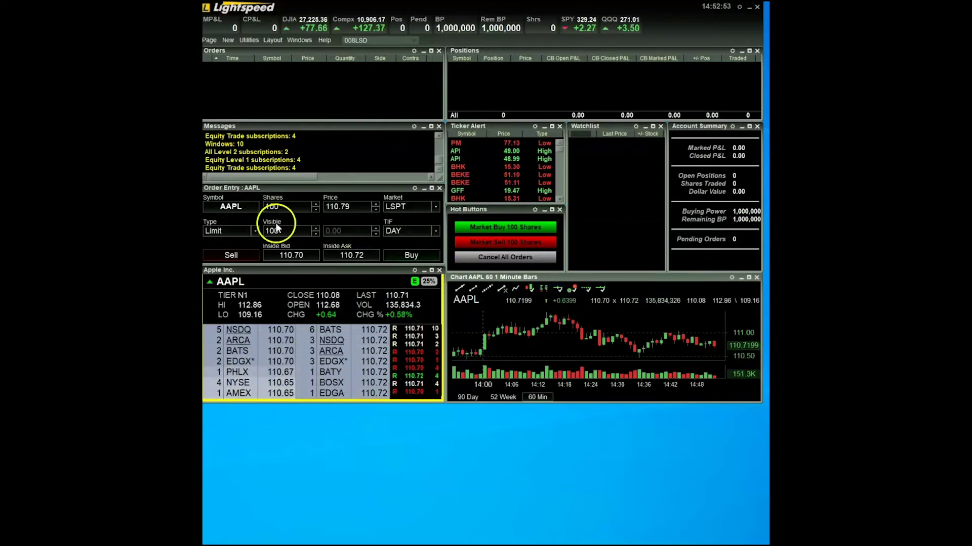
# Lower the AAPL order entry price from 110.79 to 109.76.
pyautogui.scroll(-20, 354, 206)
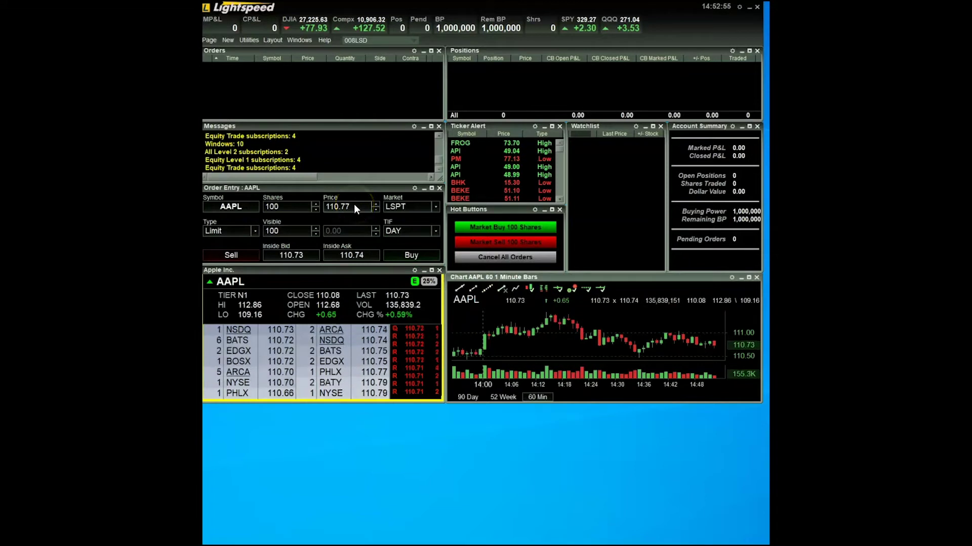
pyautogui.scroll(-20, 353, 205)
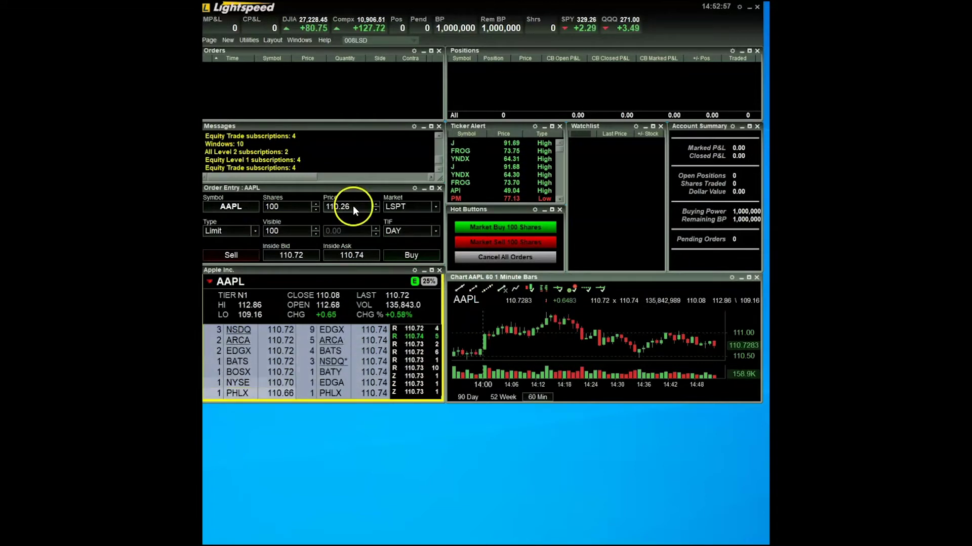
pyautogui.scroll(-15, 356, 207)
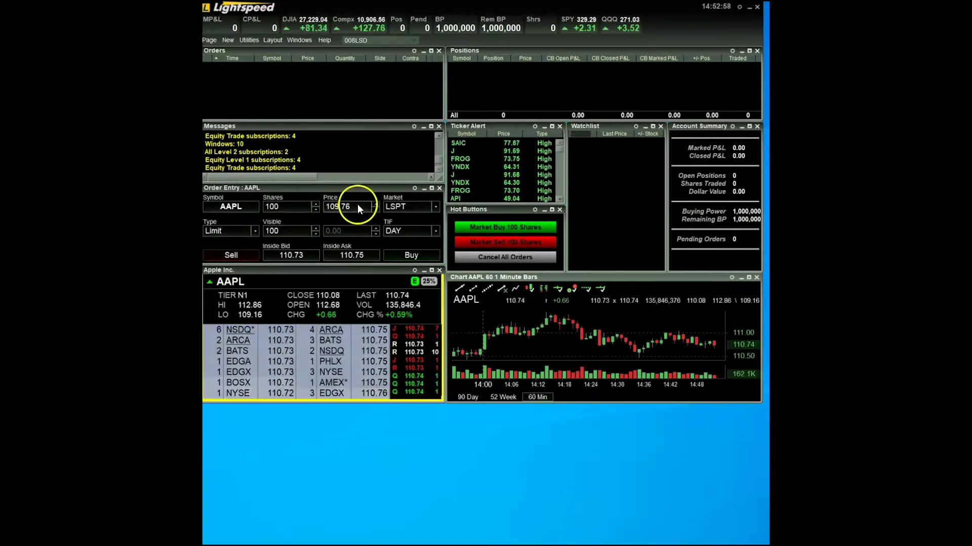
# Buy 100 AAPL at 109.76, then drag the order up to 110.21 and 110.61, confirming each replace.
pyautogui.click(405, 252)
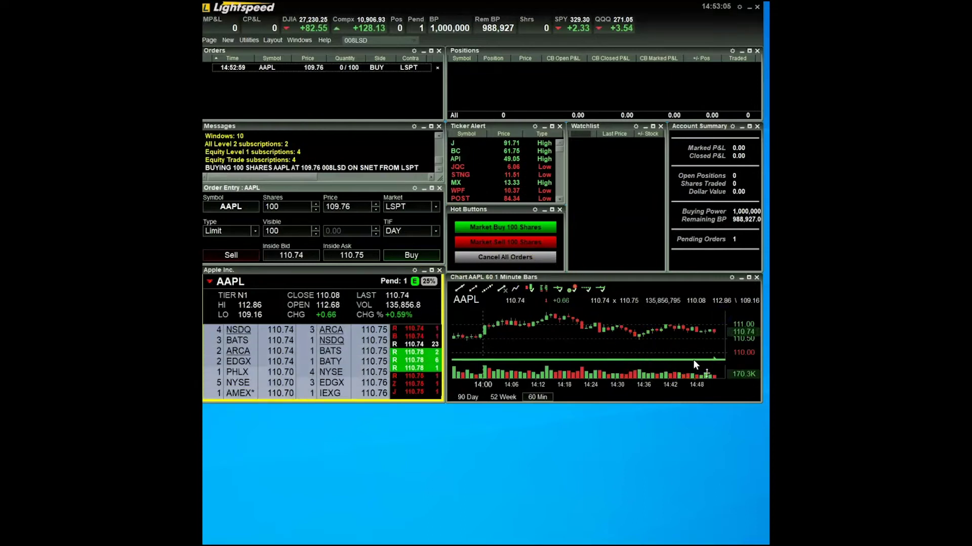
pyautogui.moveTo(694, 359); pyautogui.dragTo(697, 346)
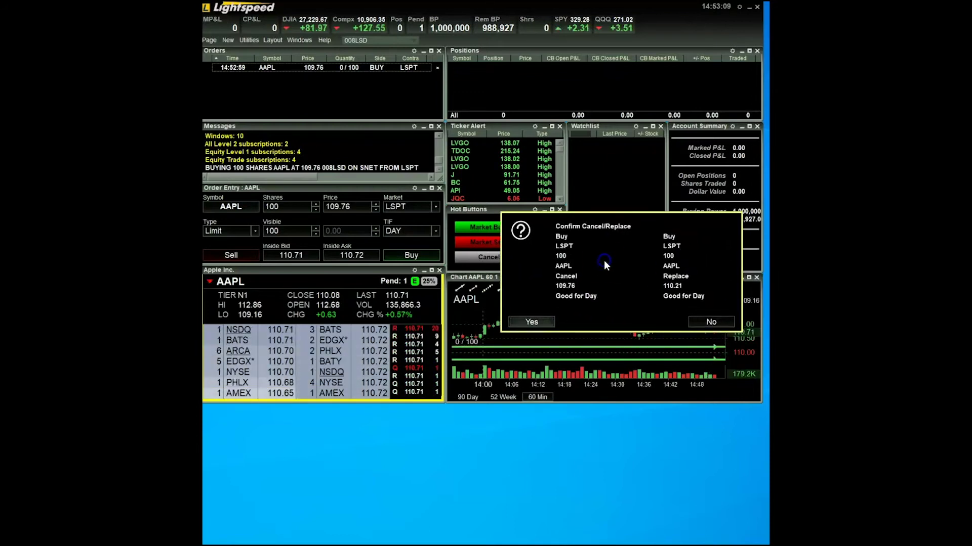
pyautogui.click(529, 322)
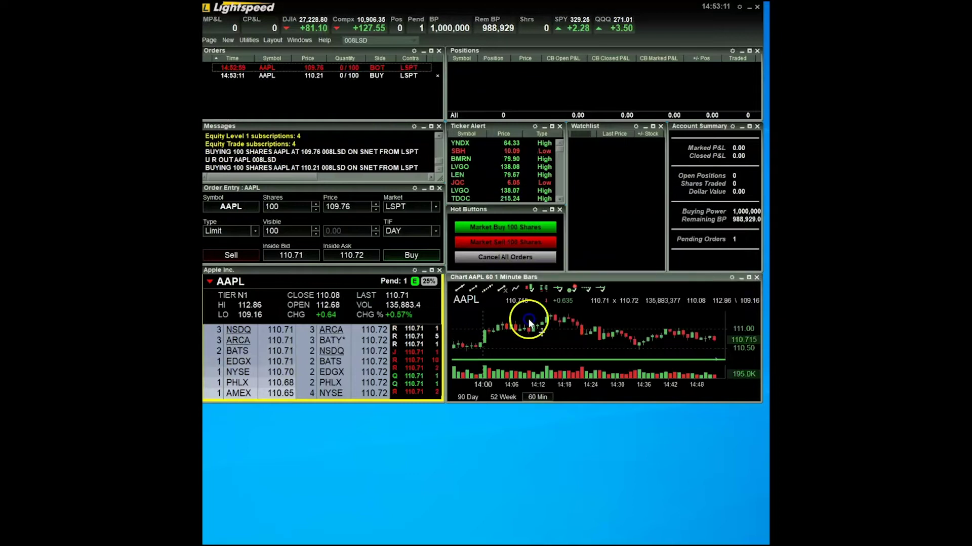
pyautogui.moveTo(655, 357); pyautogui.dragTo(659, 343)
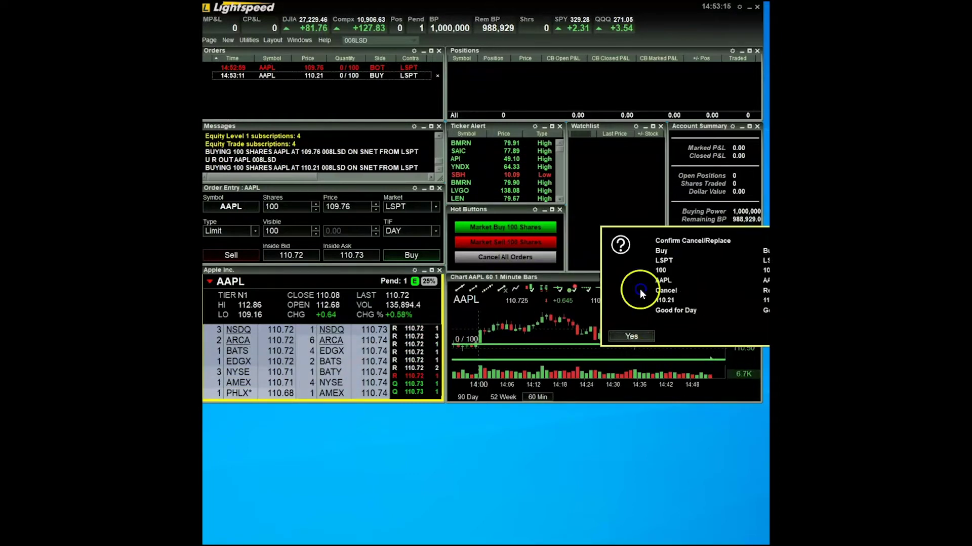
pyautogui.click(528, 329)
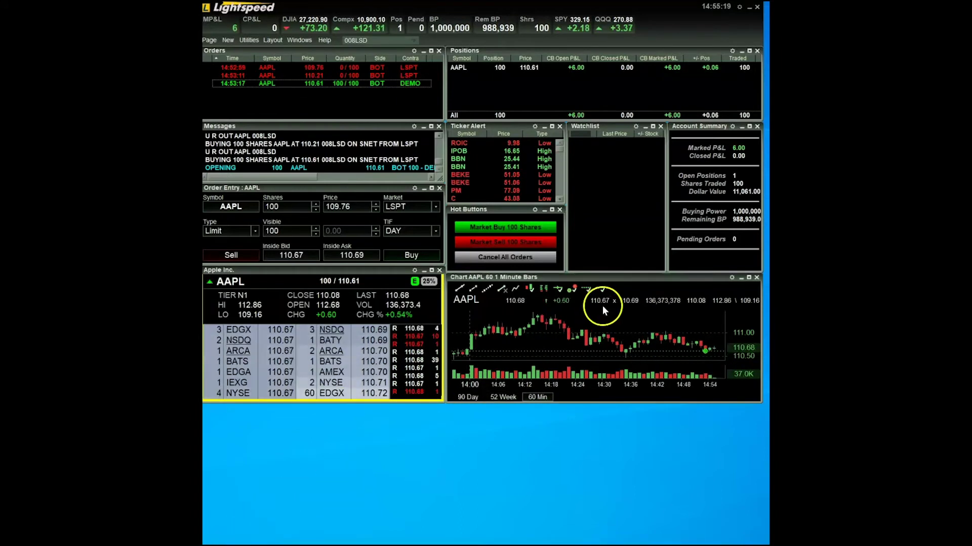
# In the Studies settings, add VWAP with Medium line width to the AAPL chart and click OK.
pyautogui.rightClick(600, 316)
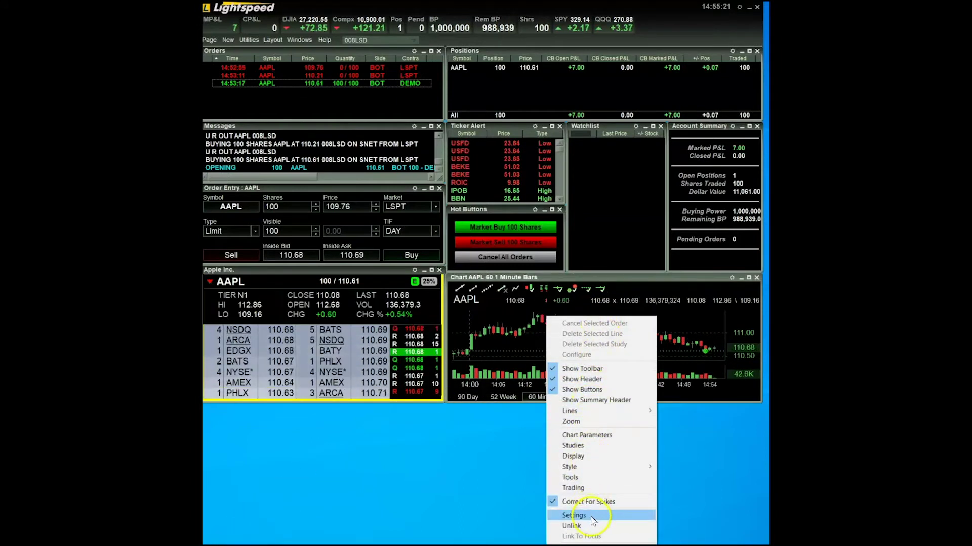
pyautogui.click(592, 518)
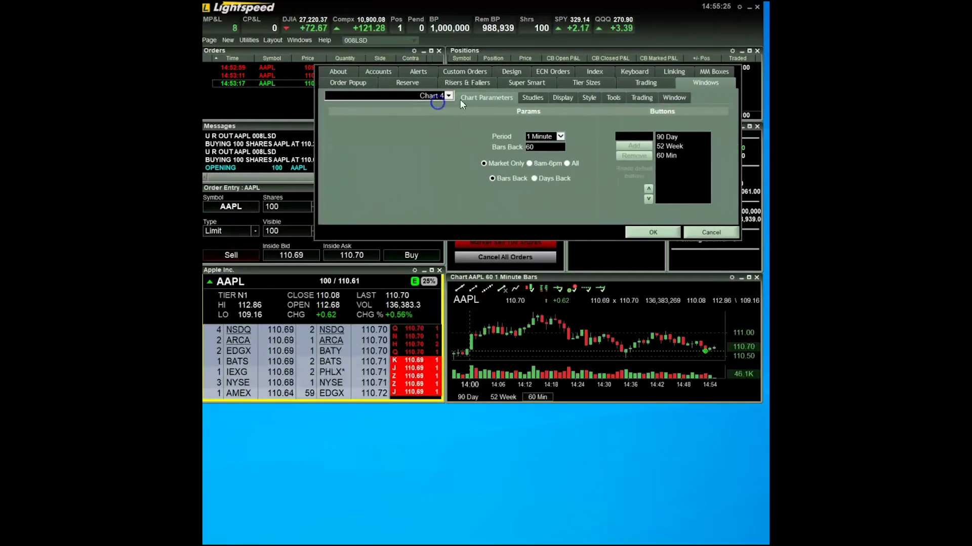
pyautogui.click(530, 99)
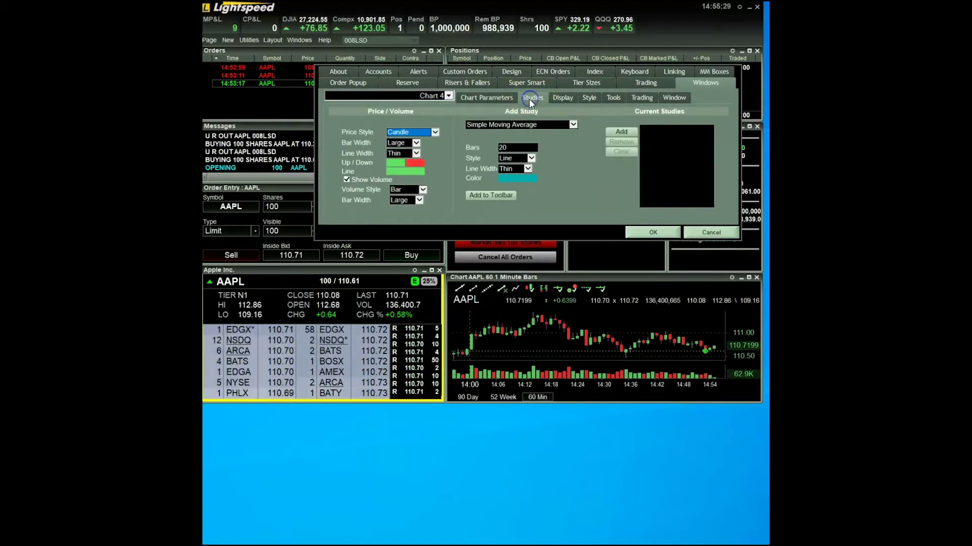
pyautogui.click(529, 99)
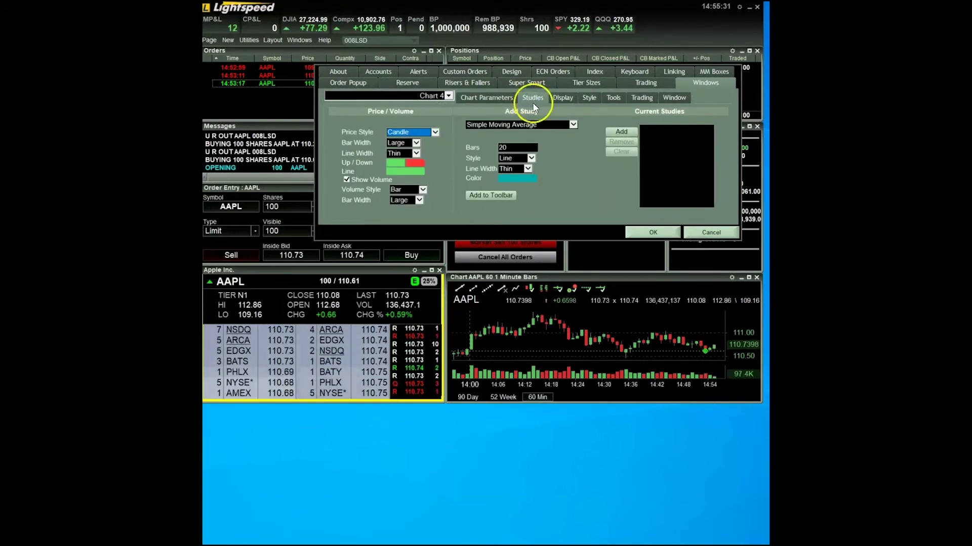
pyautogui.click(530, 124)
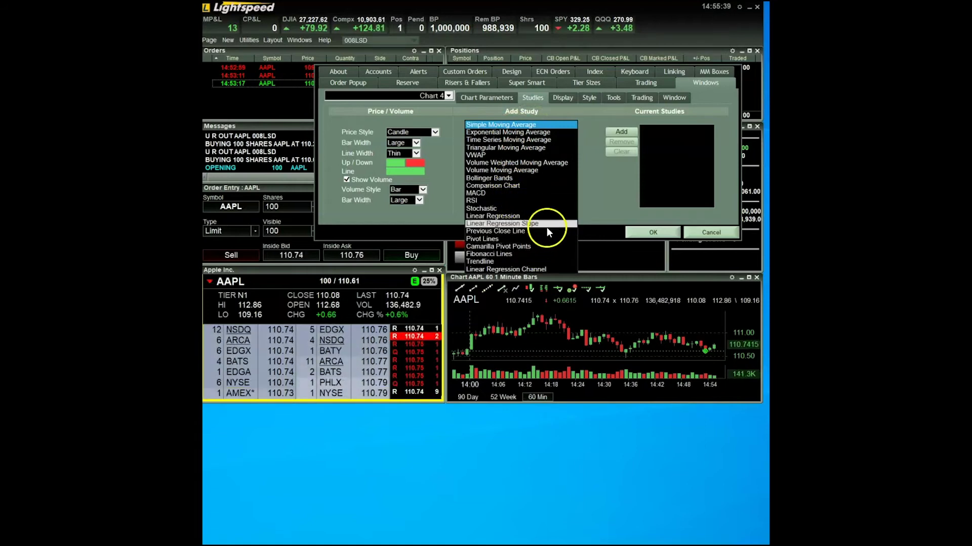
pyautogui.click(513, 157)
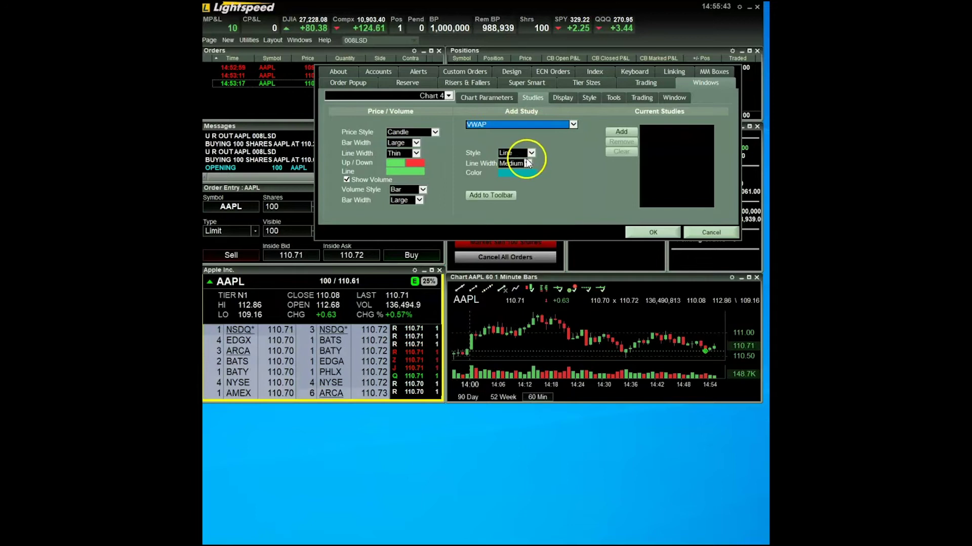
pyautogui.click(530, 153)
pyautogui.click(530, 164)
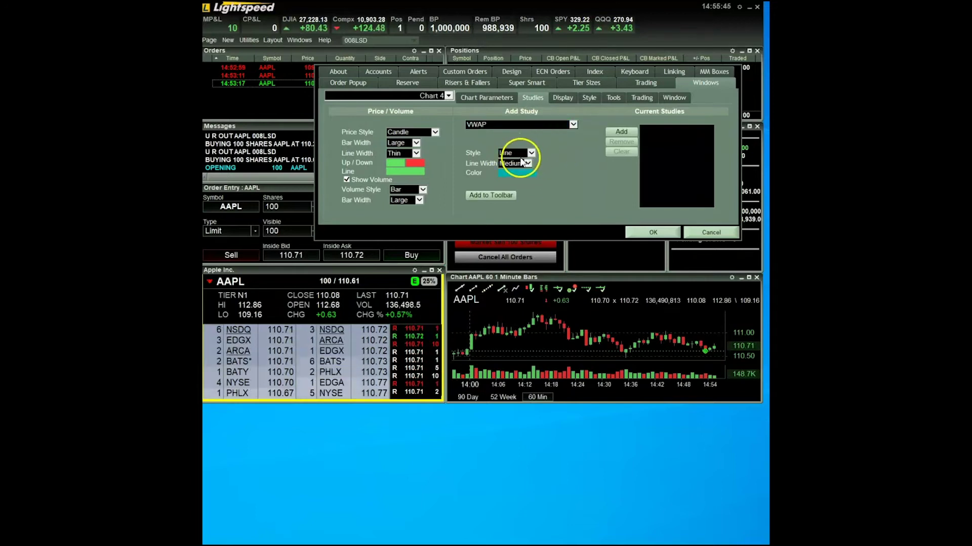
pyautogui.click(524, 166)
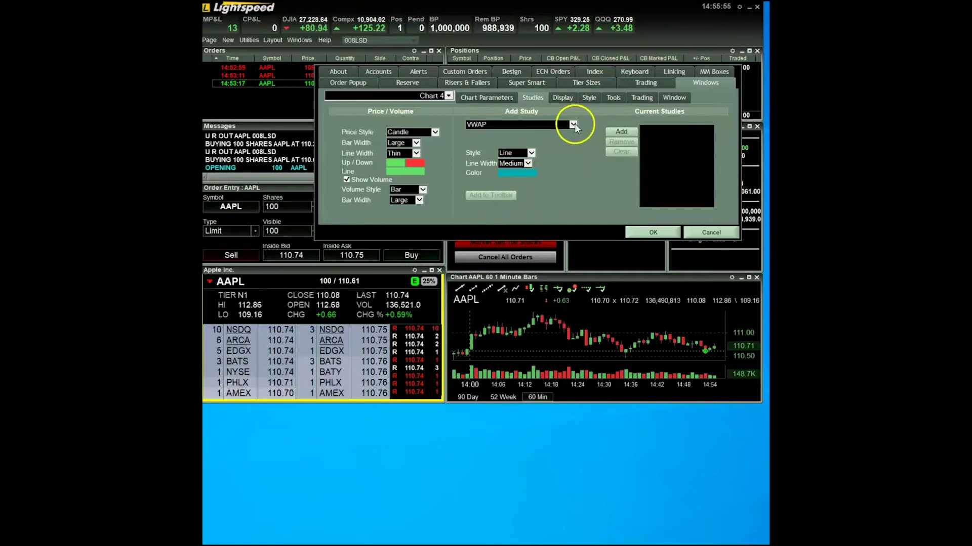
pyautogui.click(623, 134)
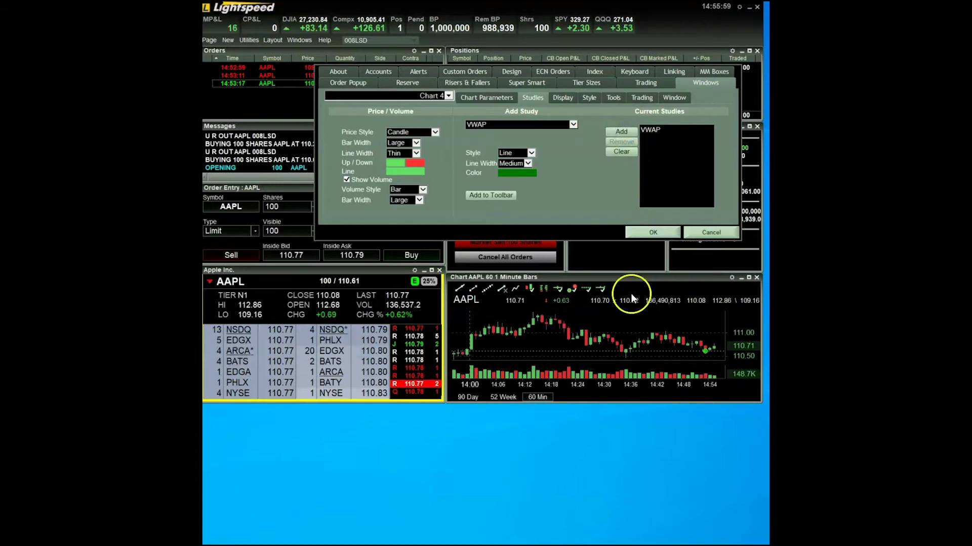
pyautogui.click(638, 233)
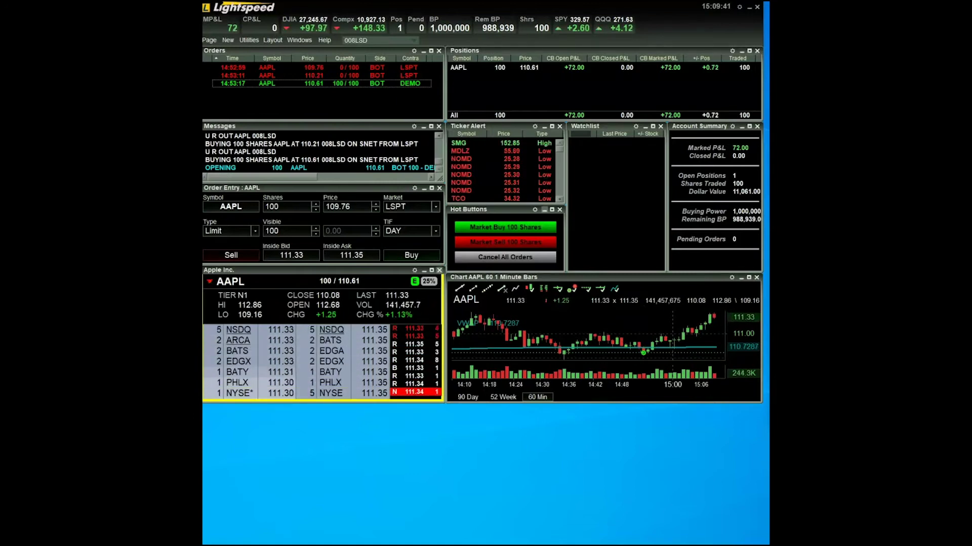
# Open Chart Parameters from the AAPL chart's right-click menu.
pyautogui.rightClick(579, 313)
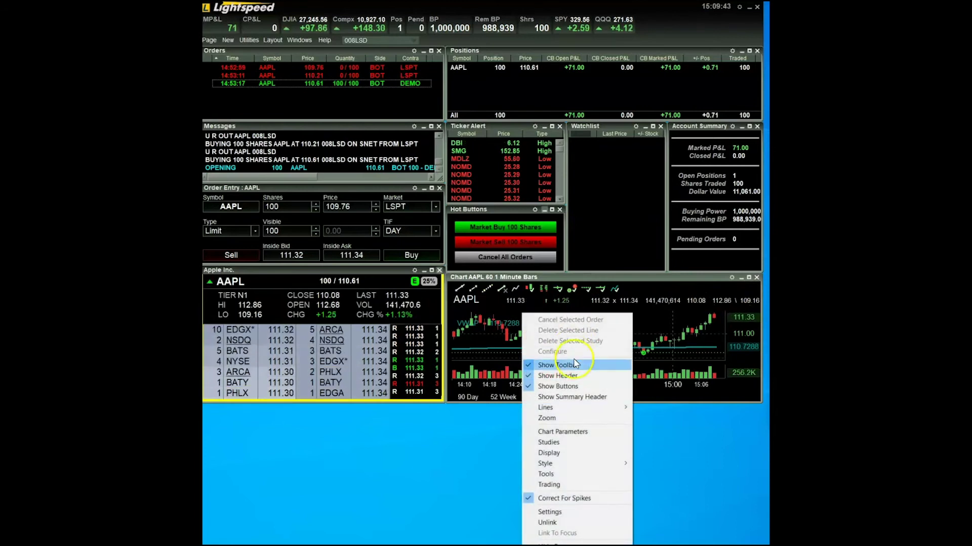
pyautogui.click(566, 431)
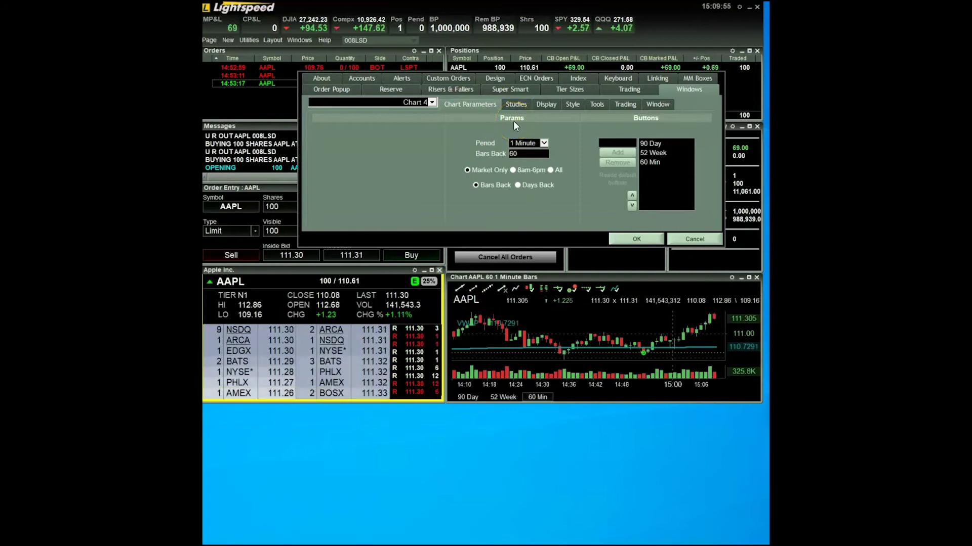
# Choose the 5 Minute period and add it as a 5 Min button.
pyautogui.click(543, 143)
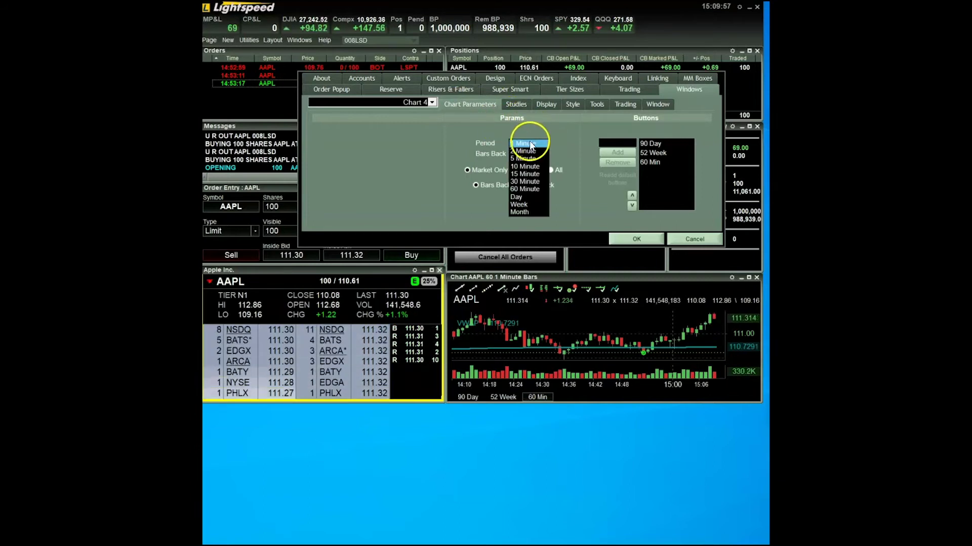
pyautogui.click(527, 155)
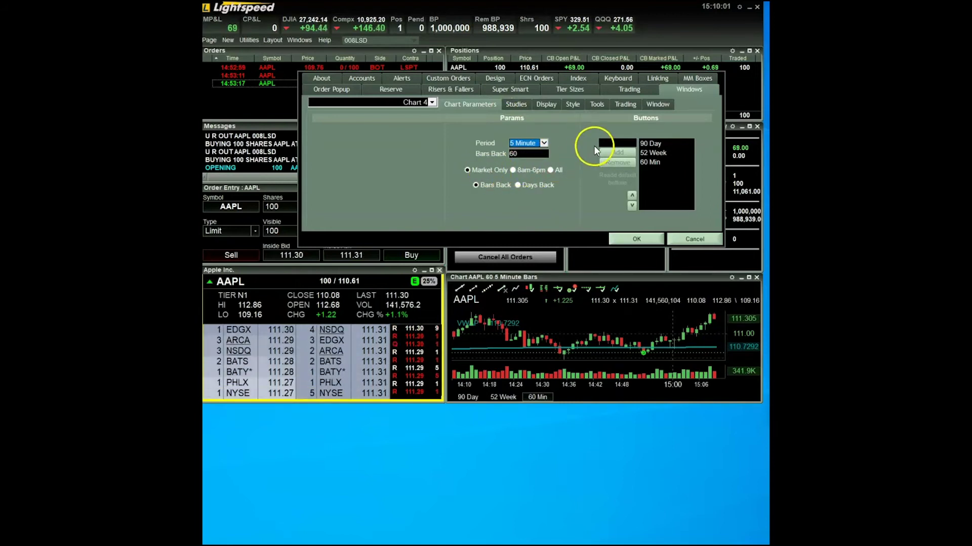
pyautogui.click(609, 143)
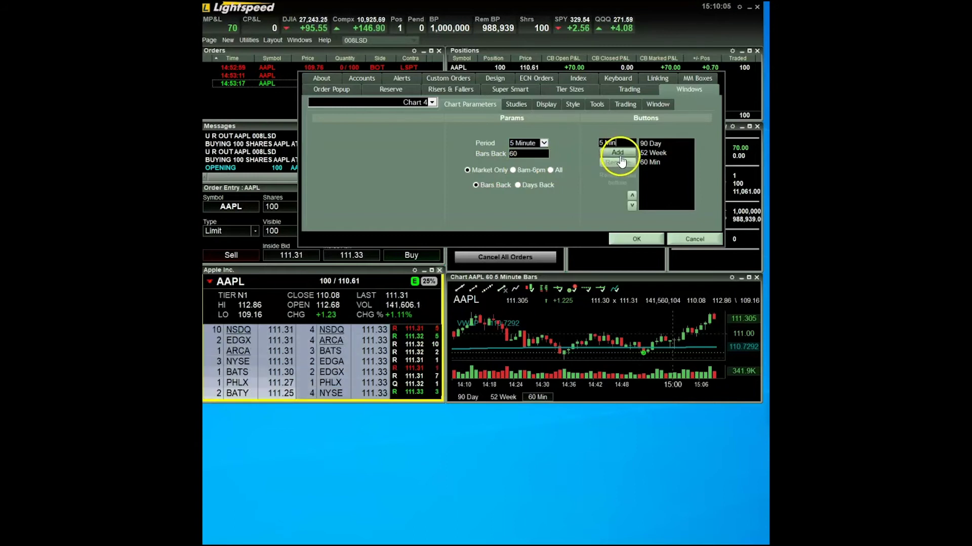
pyautogui.click(651, 181)
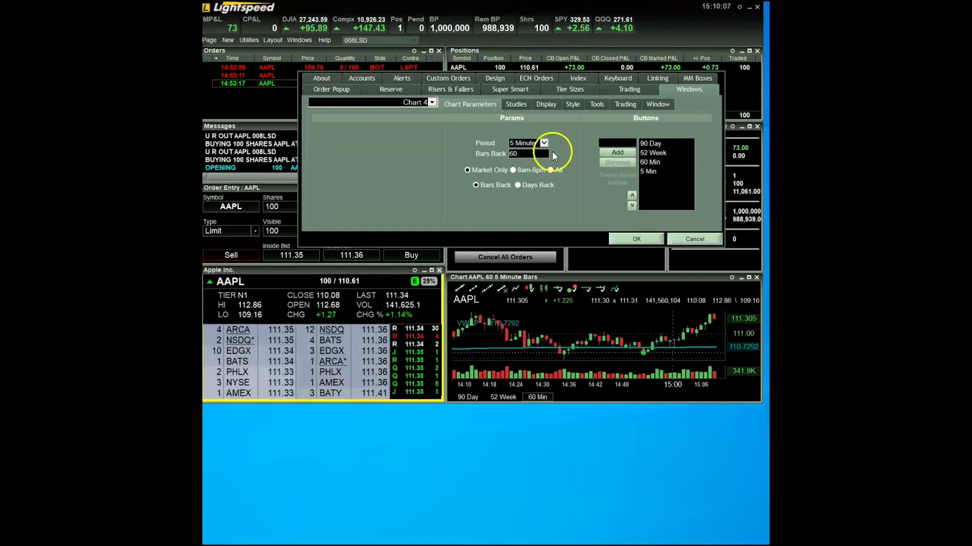
# Choose the 1 Minute period, add a 1 Min button, and apply the settings with OK.
pyautogui.click(530, 144)
pyautogui.click(530, 129)
pyautogui.click(608, 143)
pyautogui.write('1 Min')
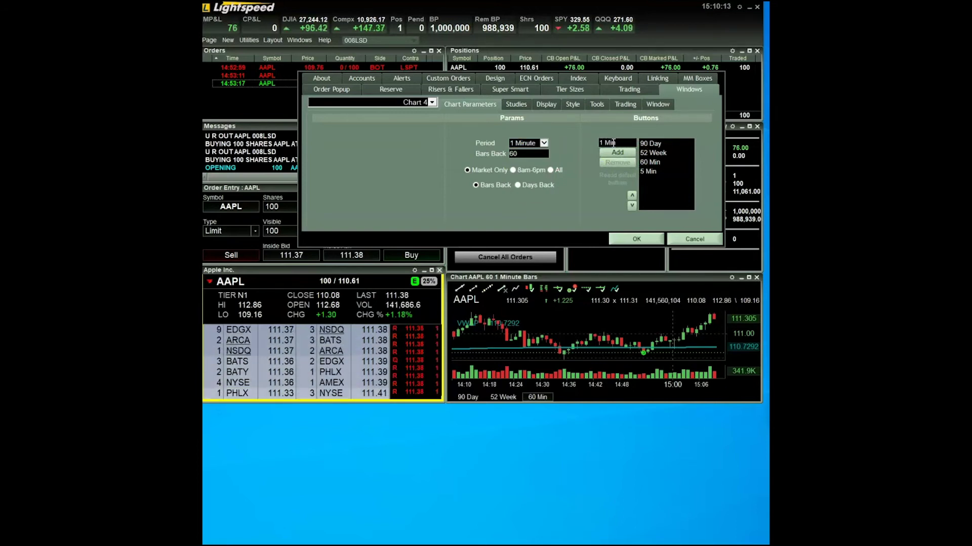
pyautogui.click(617, 154)
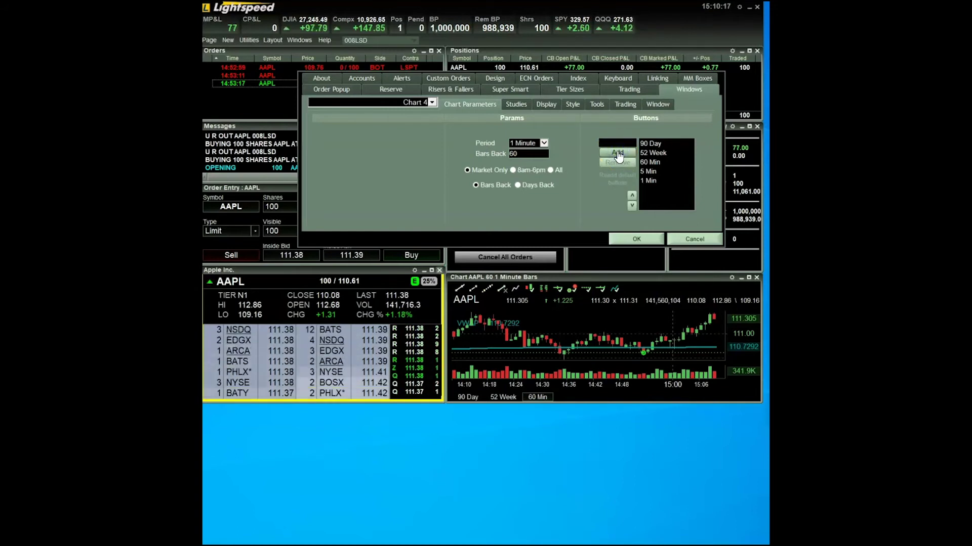
pyautogui.click(628, 238)
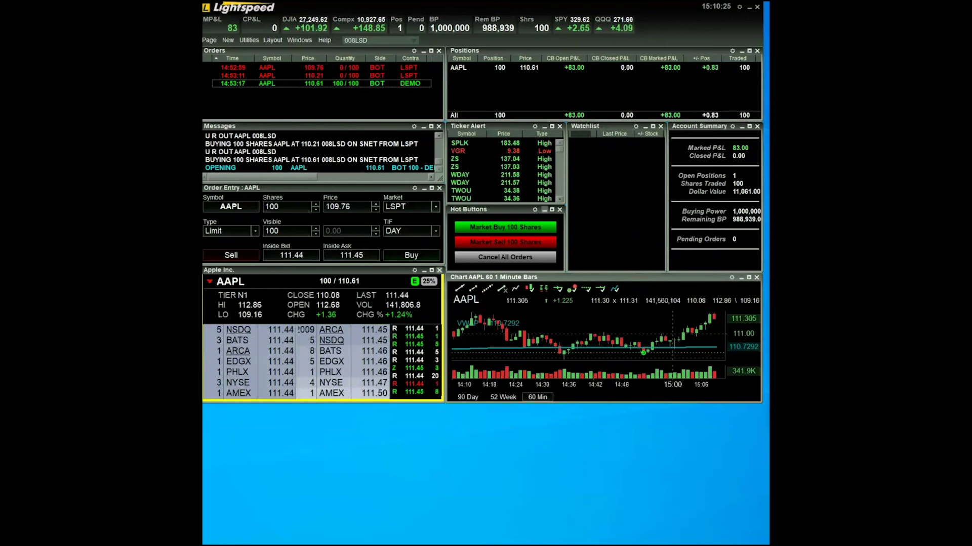
# Try the 5 Min and 60 Min buttons, then return the chart to 1 Min bars.
pyautogui.click(582, 400)
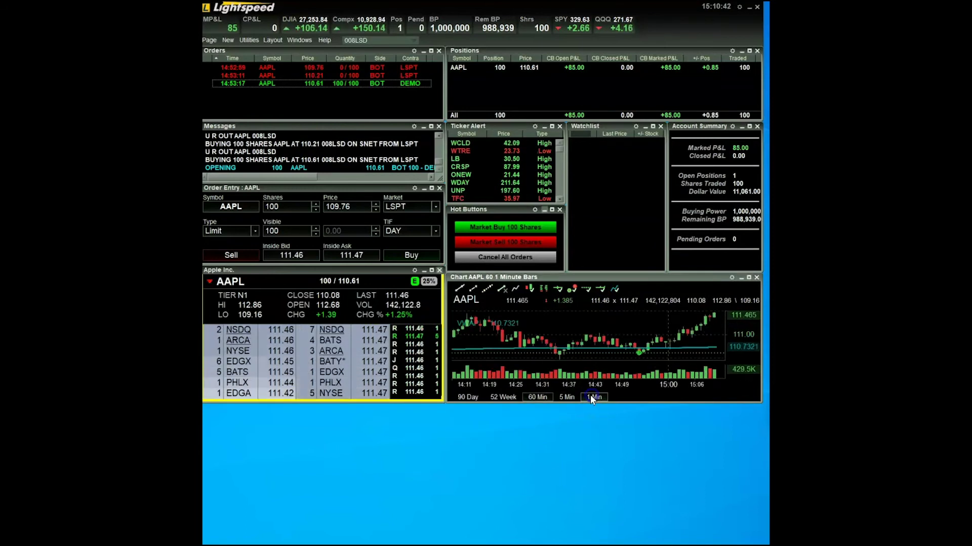
pyautogui.click(564, 398)
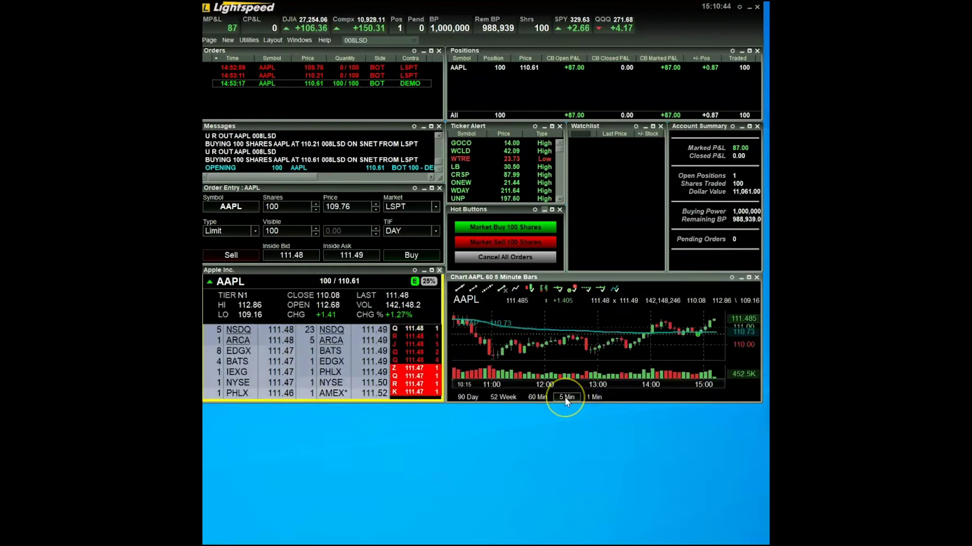
pyautogui.click(540, 397)
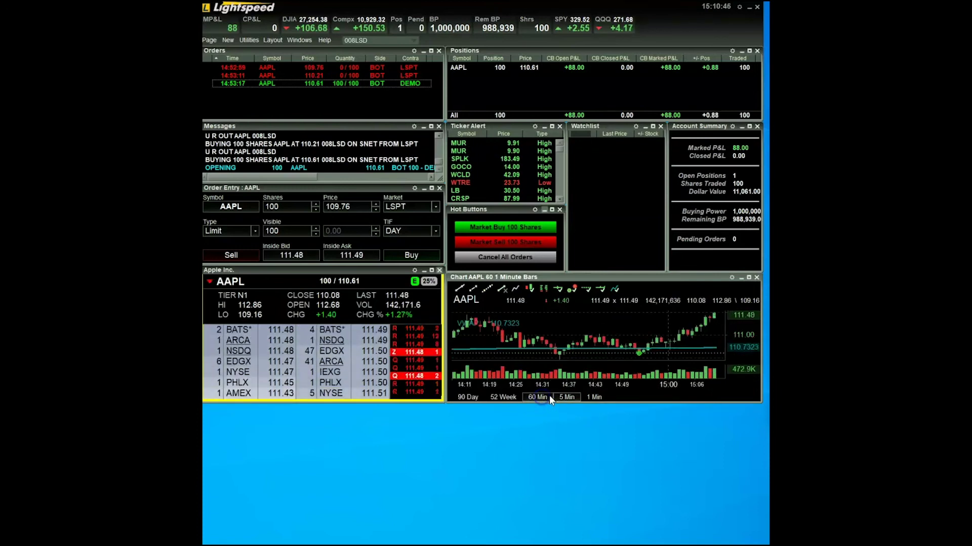
pyautogui.click(569, 397)
pyautogui.click(591, 394)
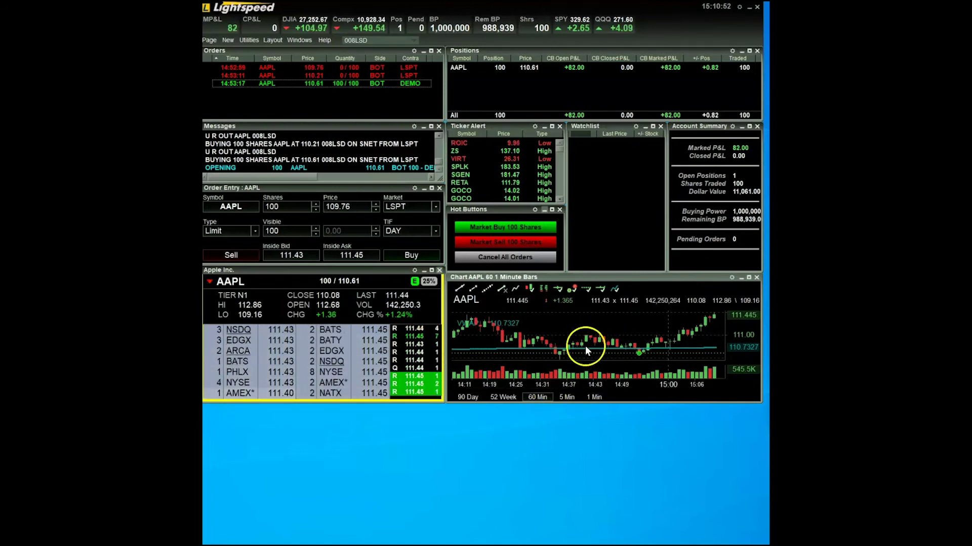
# Open the chart settings and set the 5 Min button's session to 8am-6pm.
pyautogui.rightClick(573, 320)
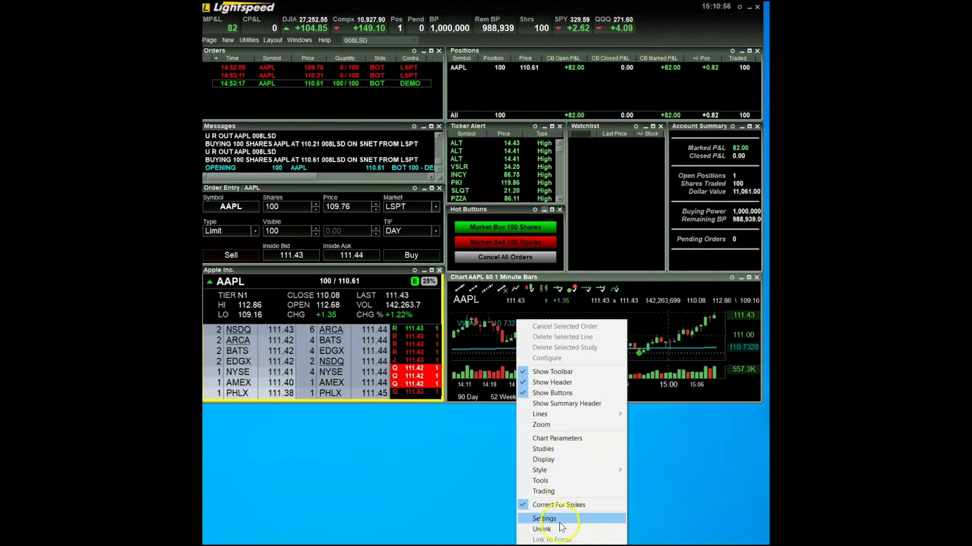
pyautogui.click(544, 519)
pyautogui.moveTo(585, 100); pyautogui.dragTo(372, 124)
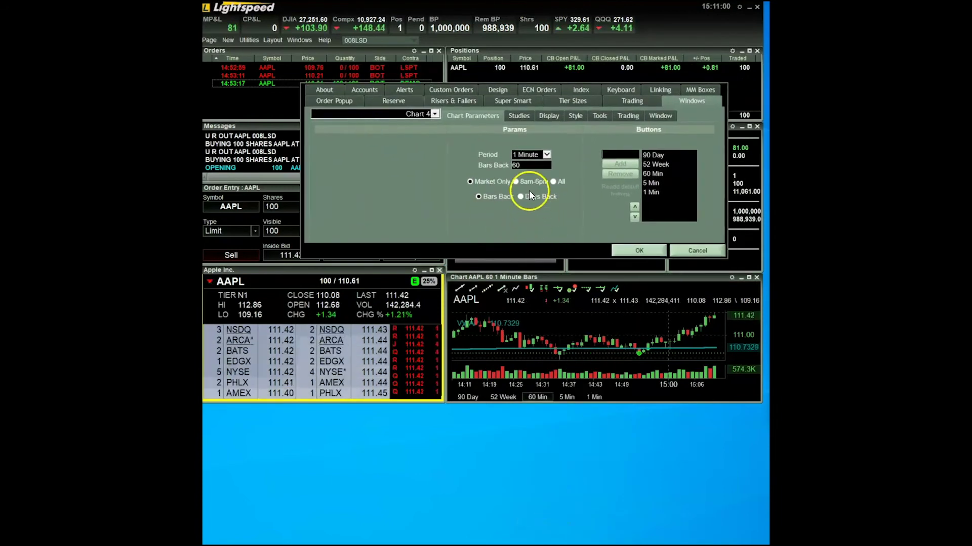
pyautogui.click(651, 183)
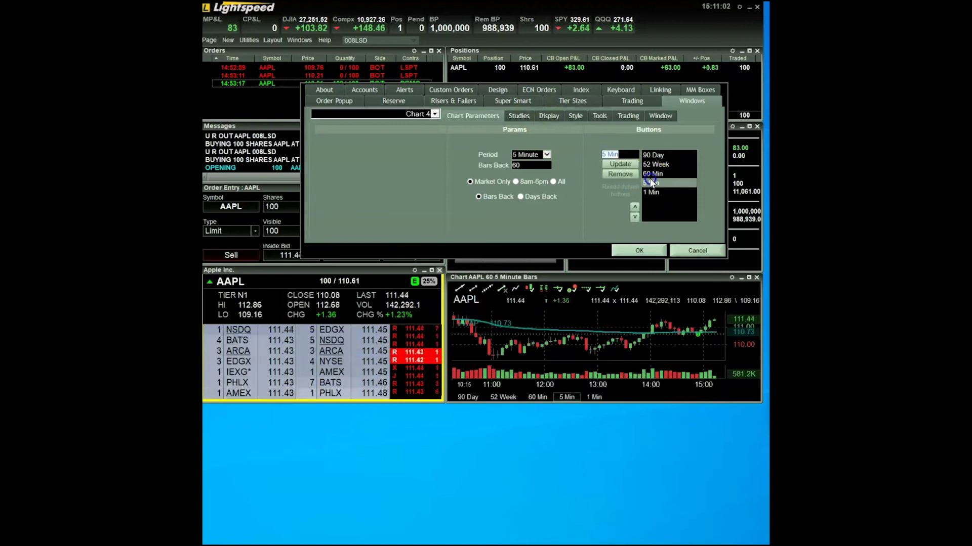
pyautogui.click(654, 184)
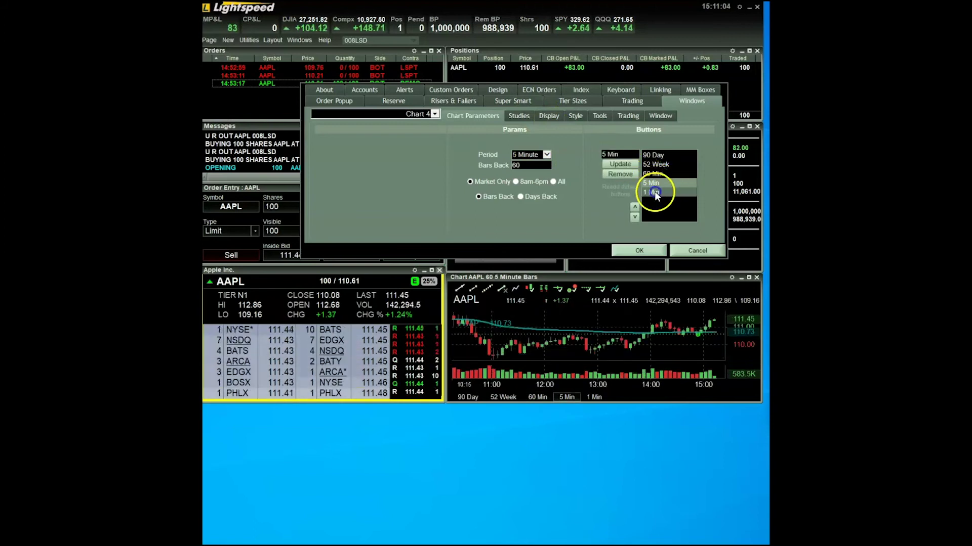
pyautogui.click(517, 181)
# Set 8am-6pm on the 1 Min and 60 Min buttons, update each, and click OK.
pyautogui.click(654, 191)
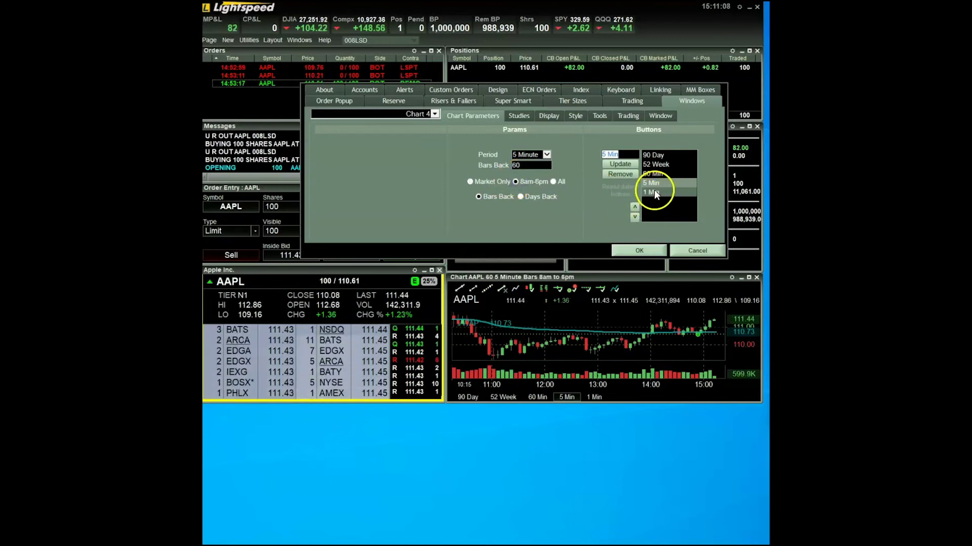
pyautogui.click(654, 173)
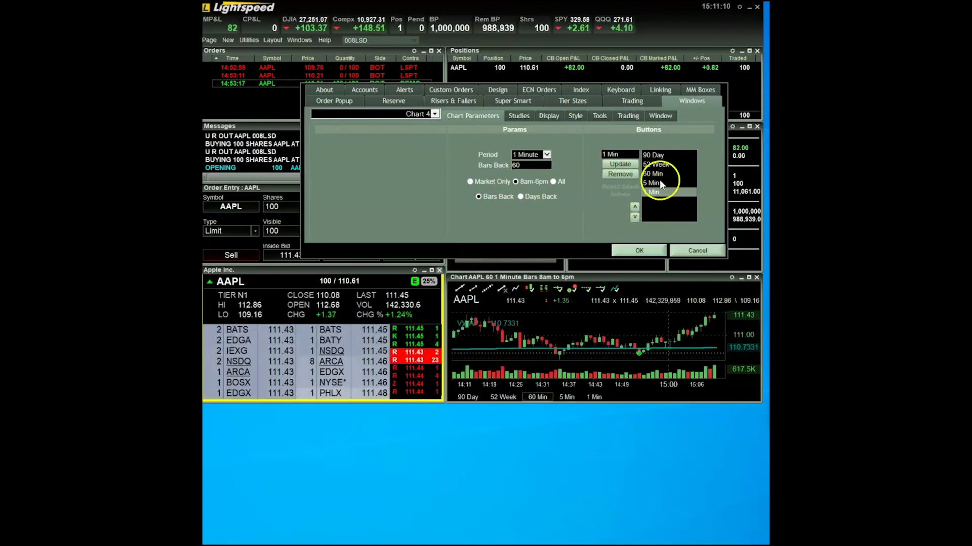
pyautogui.click(525, 181)
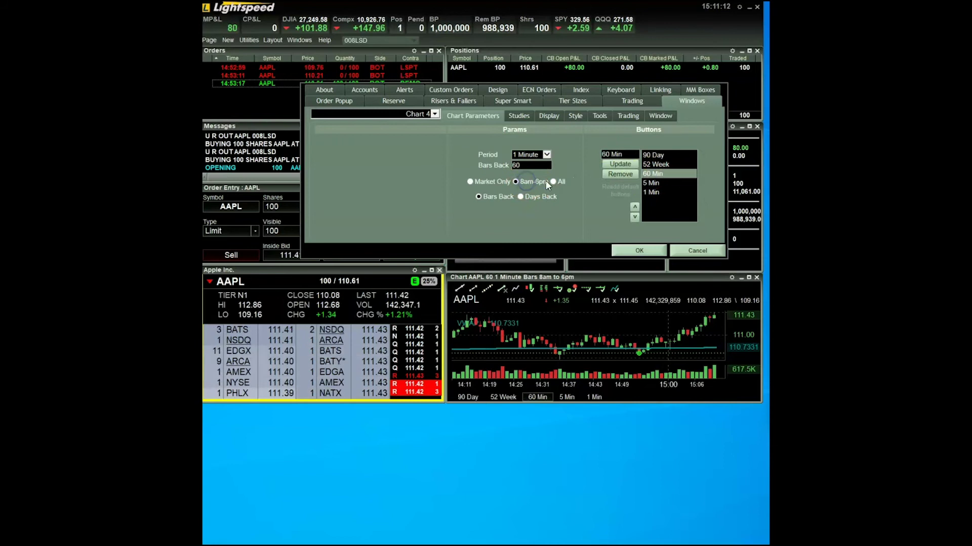
pyautogui.click(659, 173)
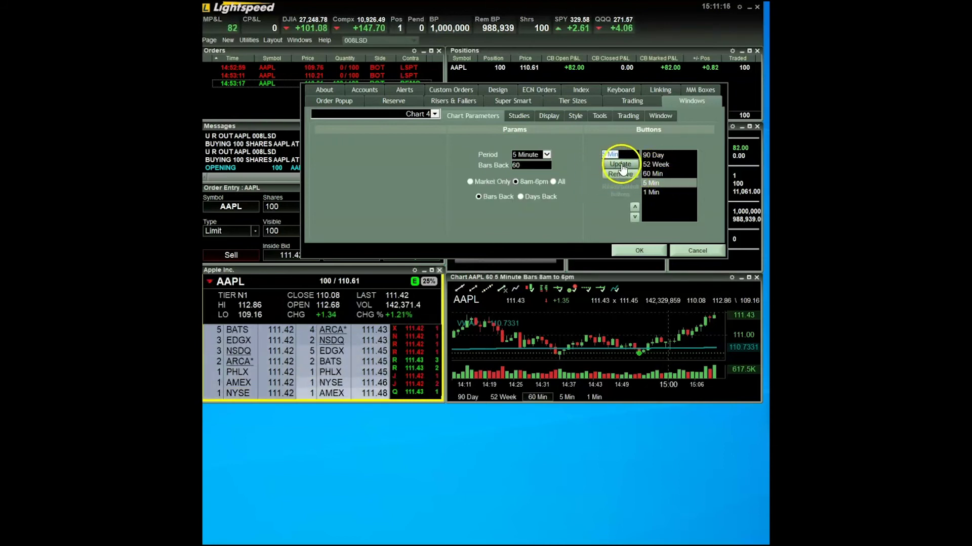
pyautogui.click(620, 165)
pyautogui.click(655, 192)
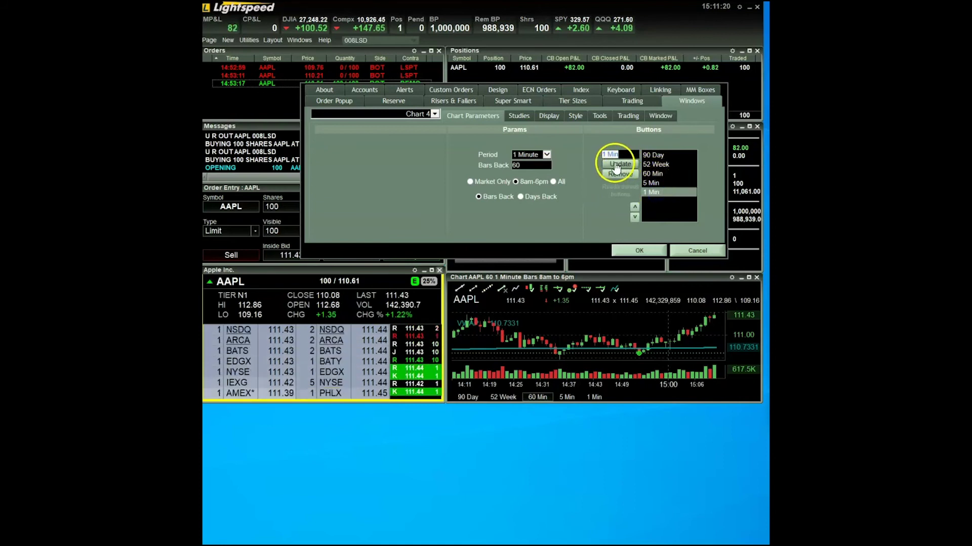
pyautogui.click(618, 164)
pyautogui.click(653, 174)
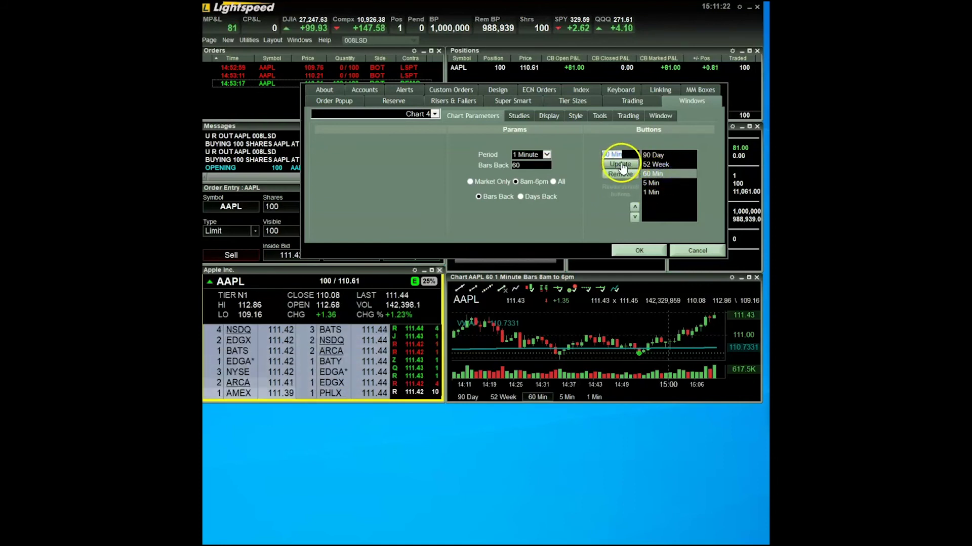
pyautogui.click(620, 166)
pyautogui.click(664, 195)
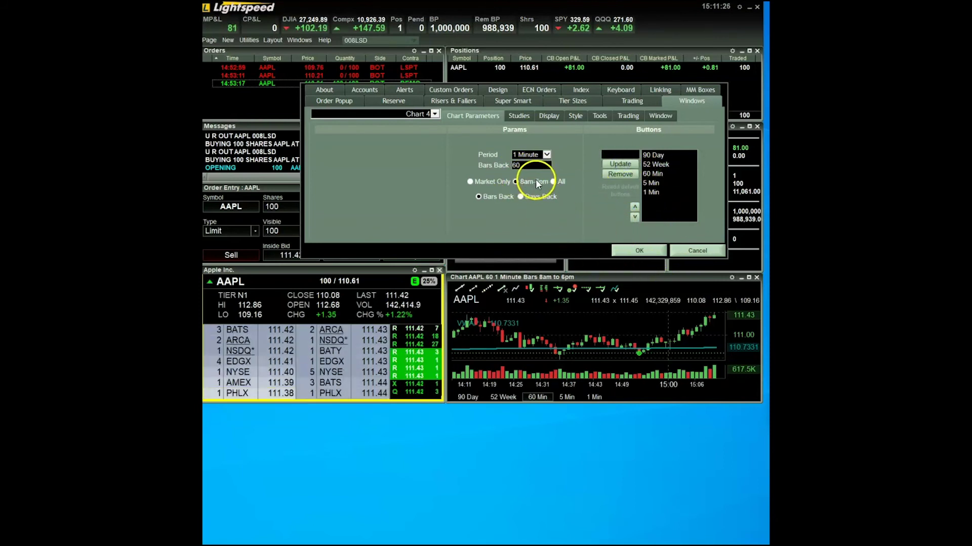
pyautogui.click(640, 251)
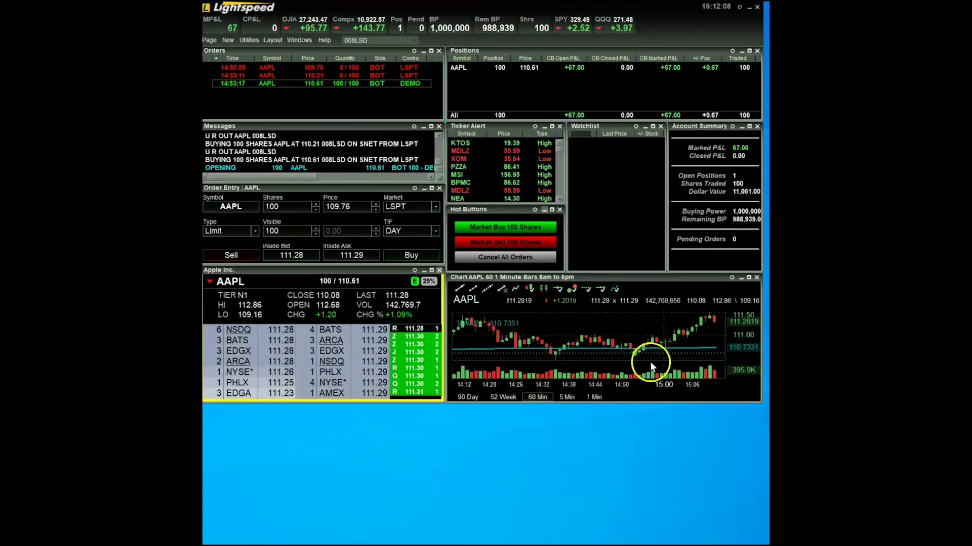
# Zoom out the AAPL 1-minute chart and compress the time axis to show the prior day's extended-hours bars.
pyautogui.scroll(-5, 612, 351)
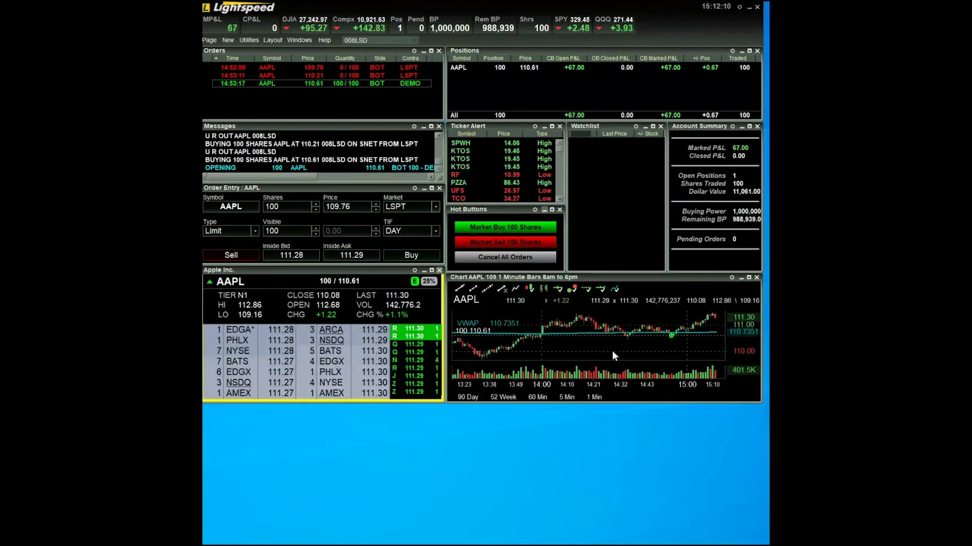
pyautogui.scroll(-5, 612, 350)
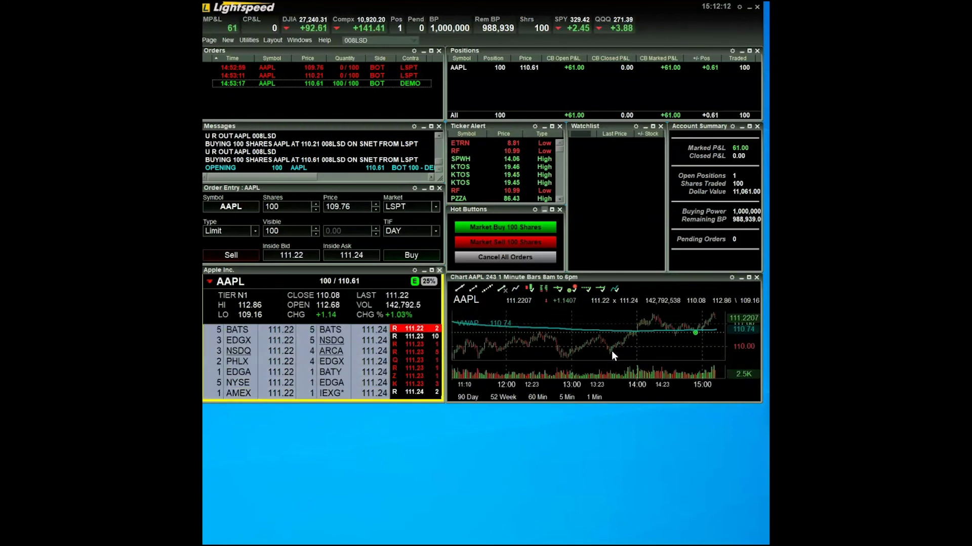
pyautogui.scroll(-5, 611, 351)
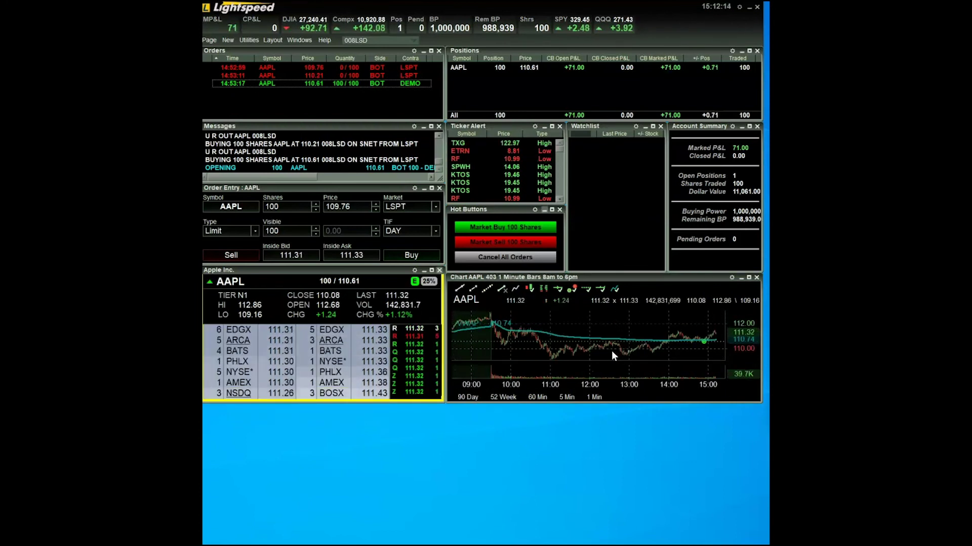
pyautogui.moveTo(611, 351); pyautogui.dragTo(542, 340)
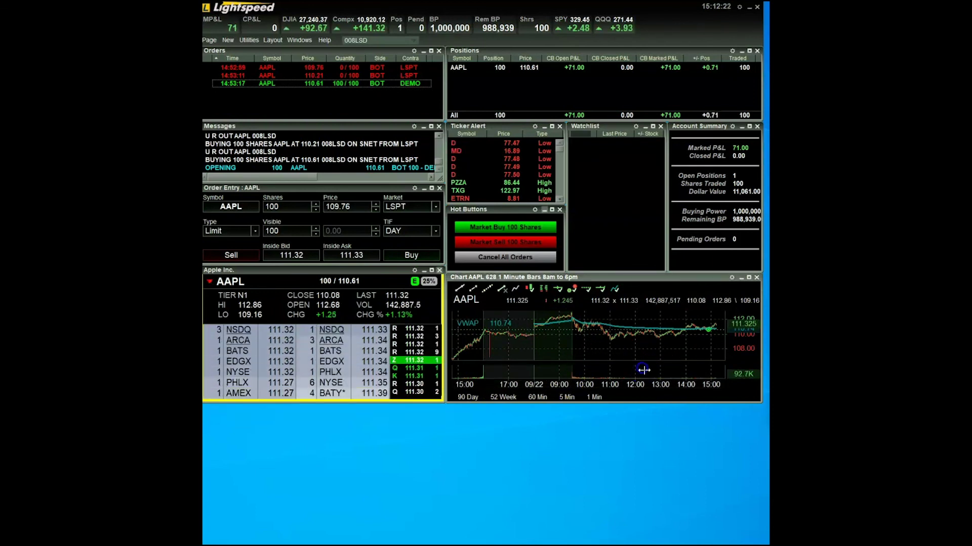
pyautogui.click(660, 385)
pyautogui.moveTo(660, 385); pyautogui.dragTo(633, 378)
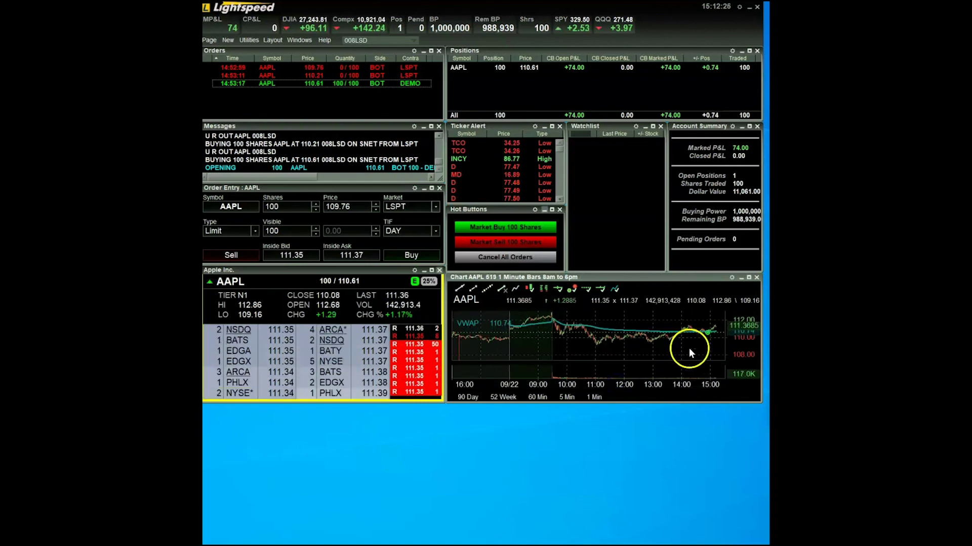
pyautogui.scroll(5, 709, 346)
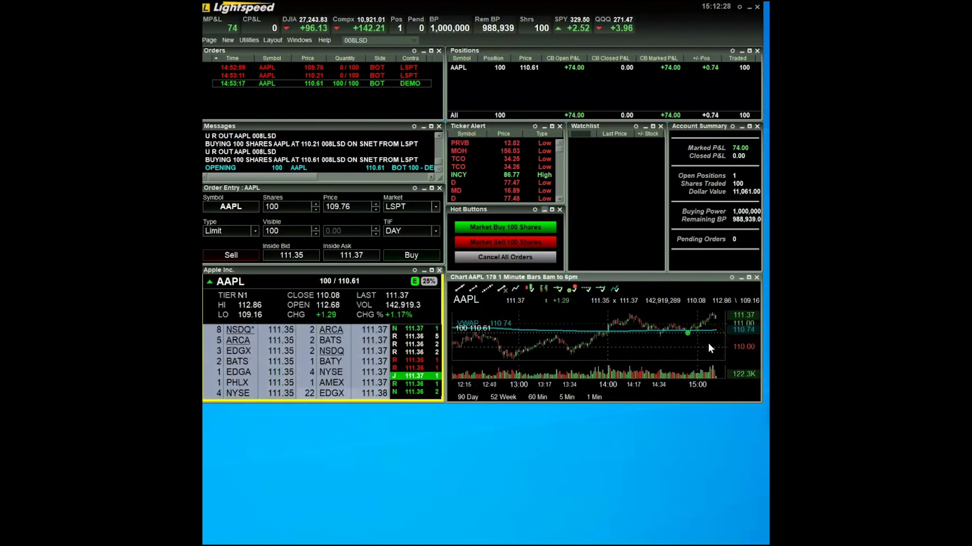